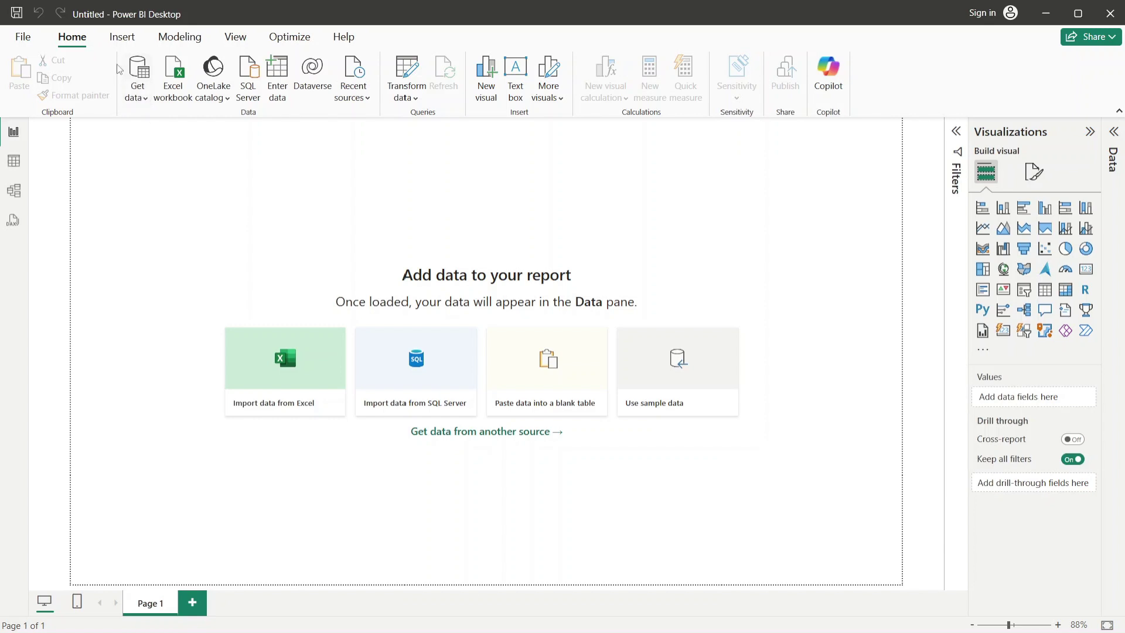
Connect to a Folder data source at the path C:\Users\Public\Downloads\sales
{"action": "left_click", "coordinate": [151, 75]}
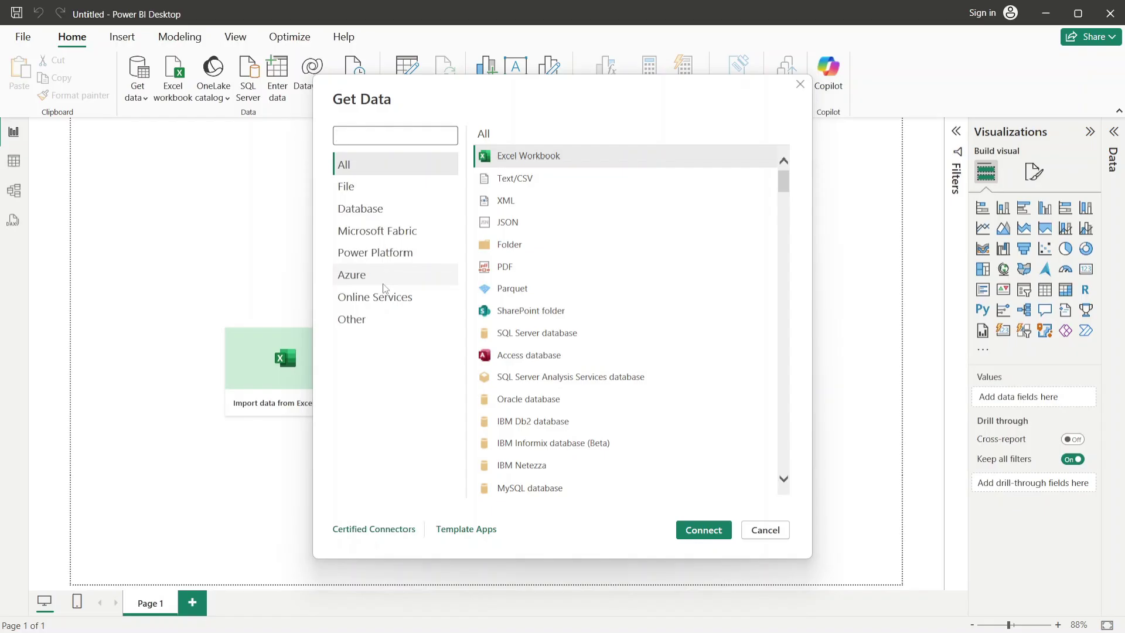
{"action": "left_click", "coordinate": [525, 183]}
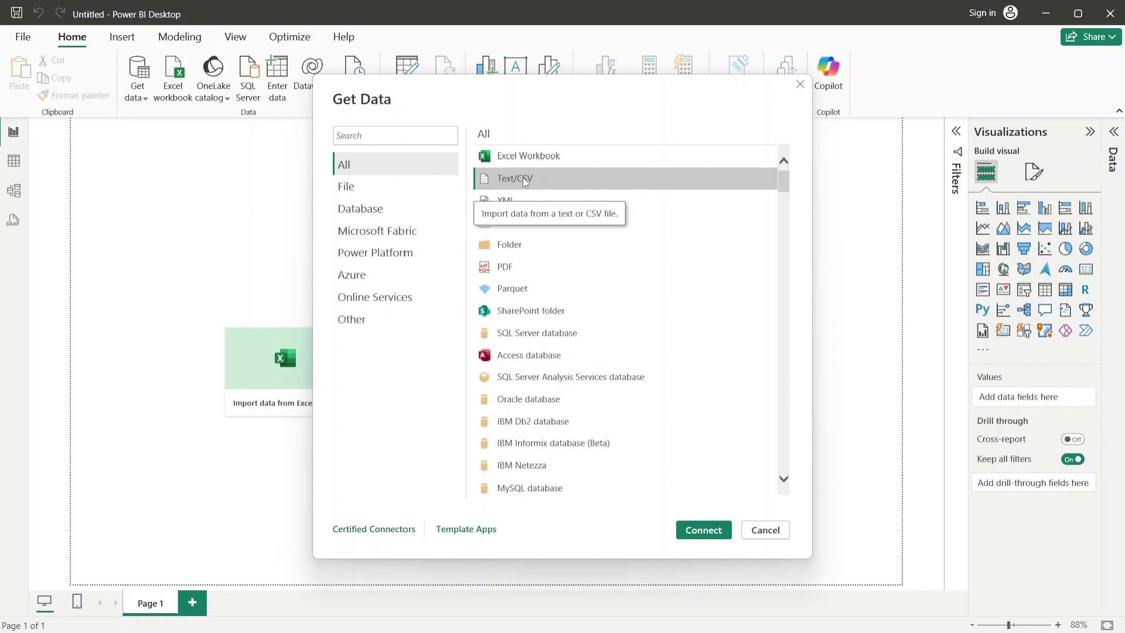
{"action": "left_click", "coordinate": [544, 244]}
{"action": "left_click", "coordinate": [703, 529]}
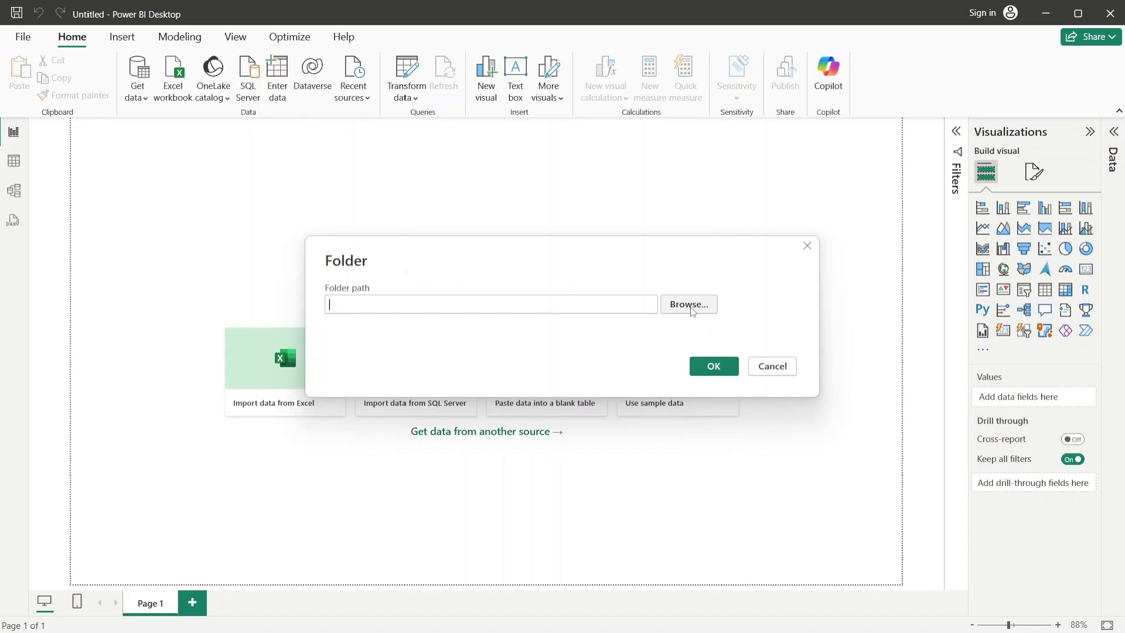
{"action": "left_click", "coordinate": [559, 307]}
{"action": "type", "text": "C:\\Users\\Public\\Downloads"}
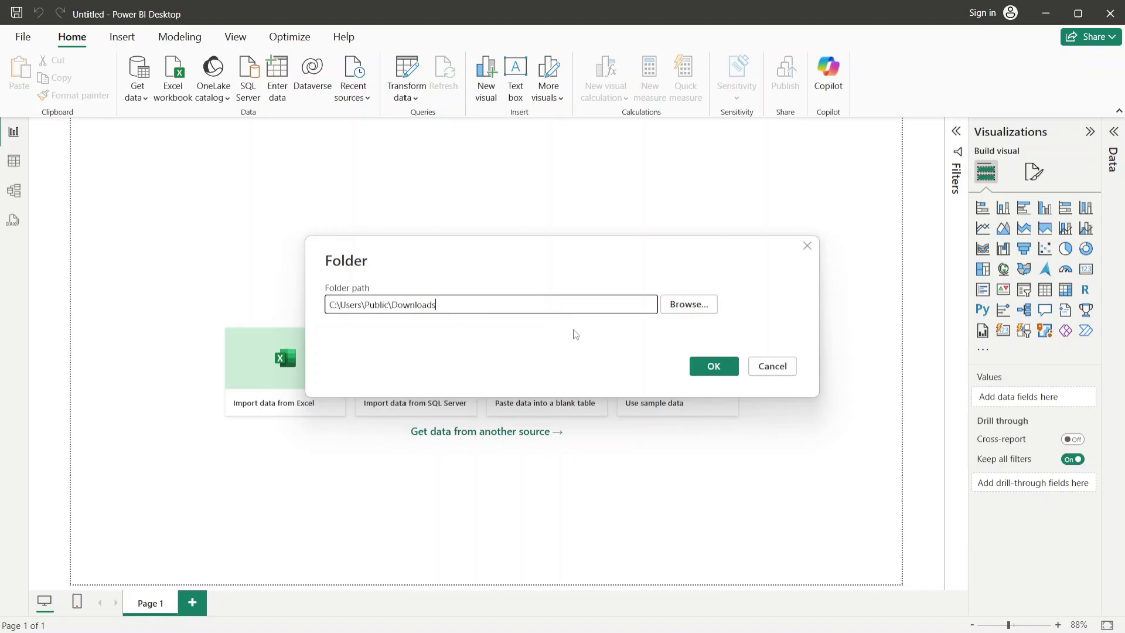
{"action": "type", "text": "\\sales"}
{"action": "left_click", "coordinate": [707, 366]}
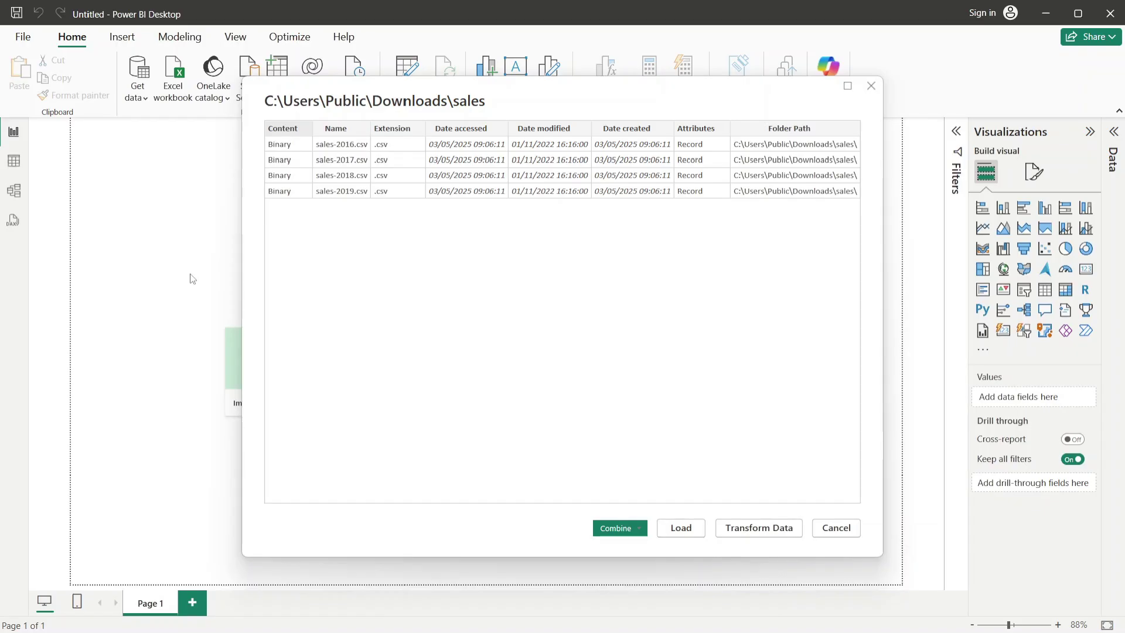
Open the folder's files for transformation, combine the CSV contents using the first file as sample, and remove the Source.Name column
{"action": "left_click", "coordinate": [748, 530]}
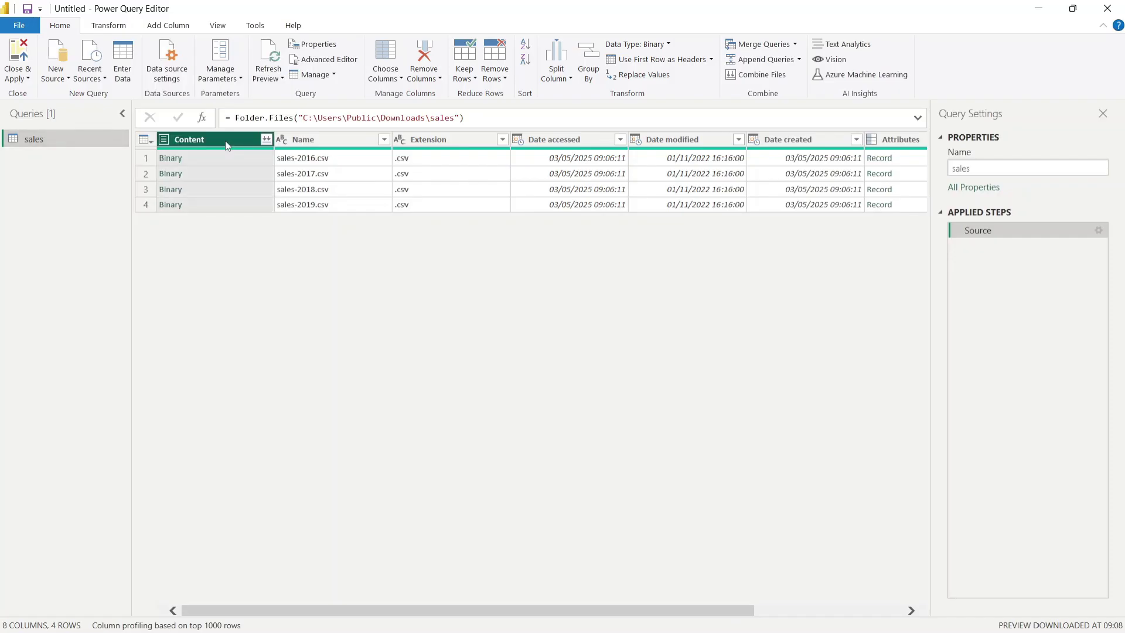
{"action": "left_click", "coordinate": [267, 143]}
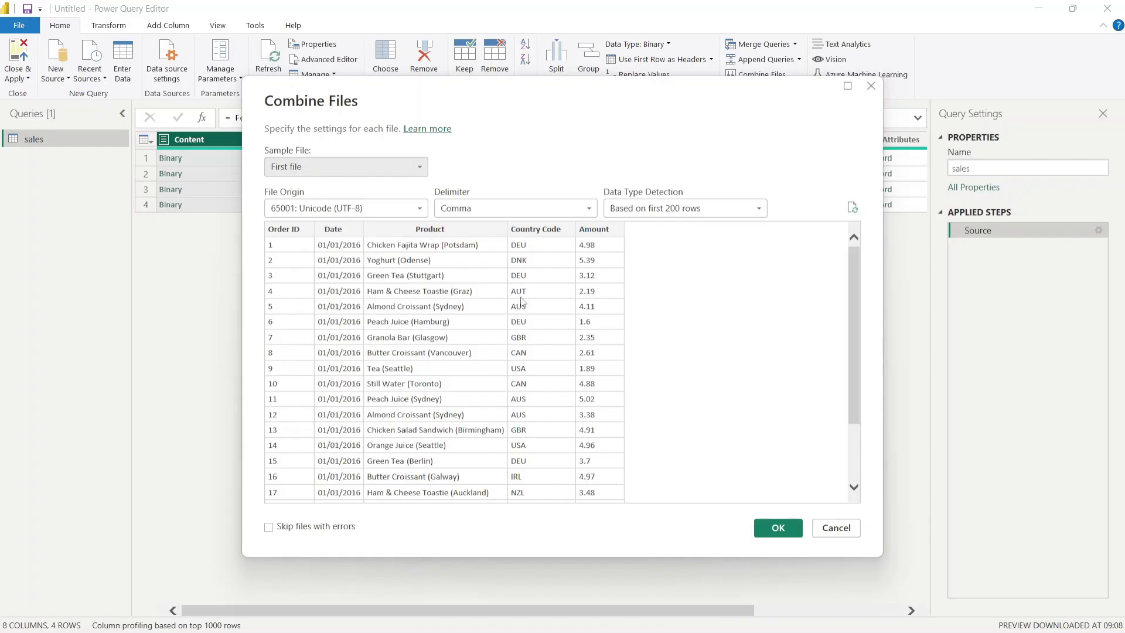
{"action": "left_click", "coordinate": [784, 534]}
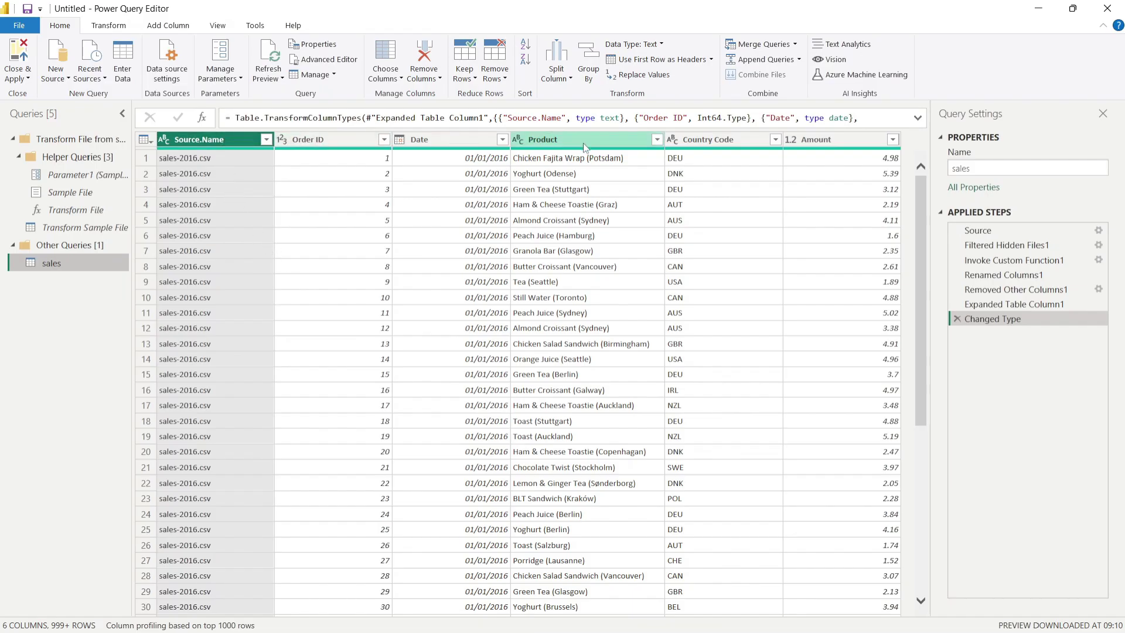
{"action": "mouse_move", "coordinate": [801, 152]}
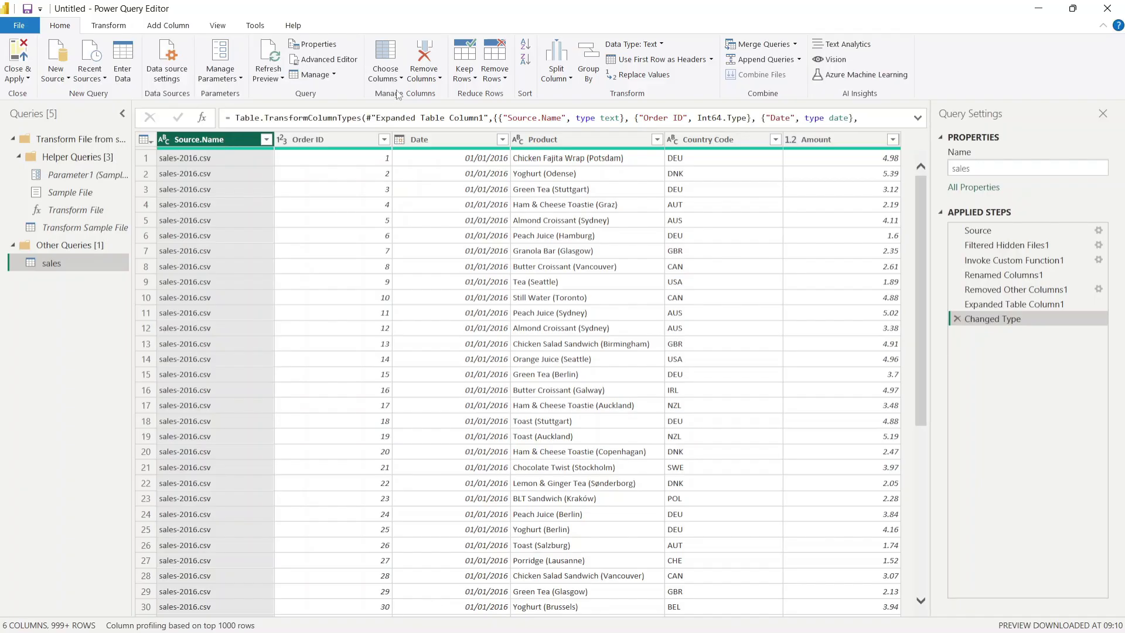
{"action": "left_click", "coordinate": [424, 58]}
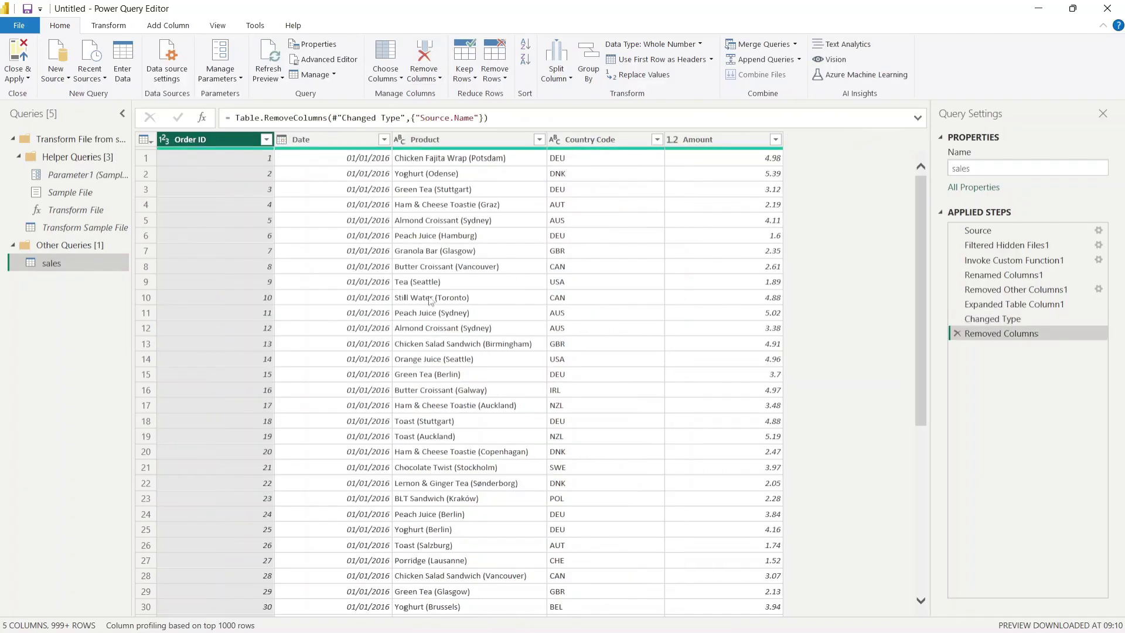
Review the Order ID, Date, Product, Country Code and Amount columns of the combined sales table
{"action": "left_click", "coordinate": [430, 298]}
{"action": "left_click", "coordinate": [252, 153]}
{"action": "left_click", "coordinate": [335, 145]}
{"action": "left_click", "coordinate": [423, 145]}
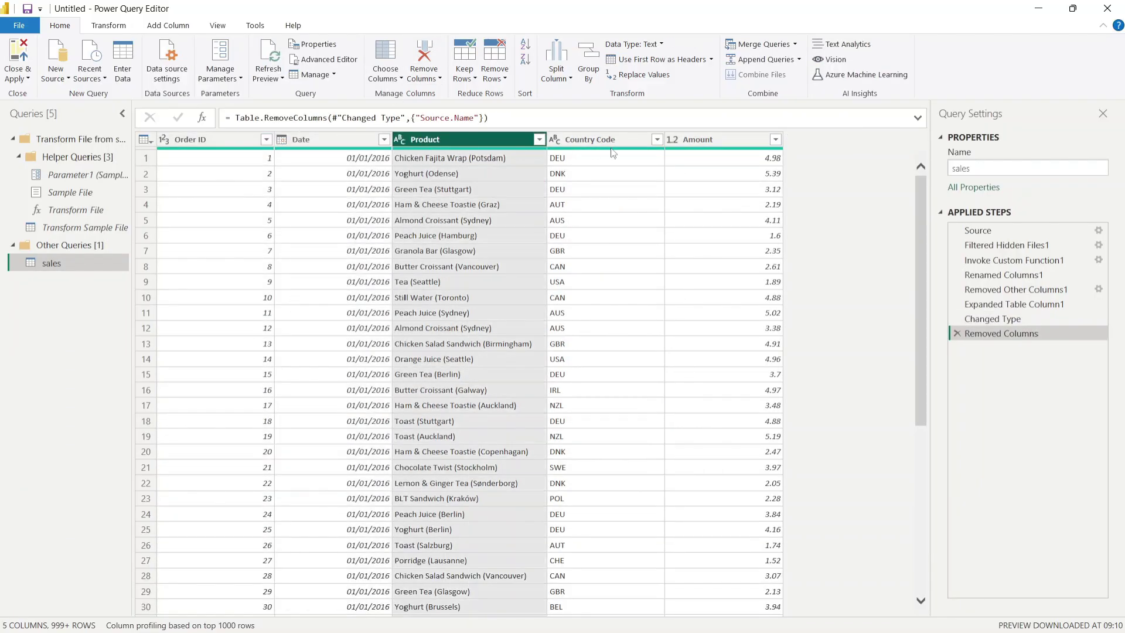
{"action": "left_click", "coordinate": [613, 146]}
{"action": "left_click", "coordinate": [702, 148]}
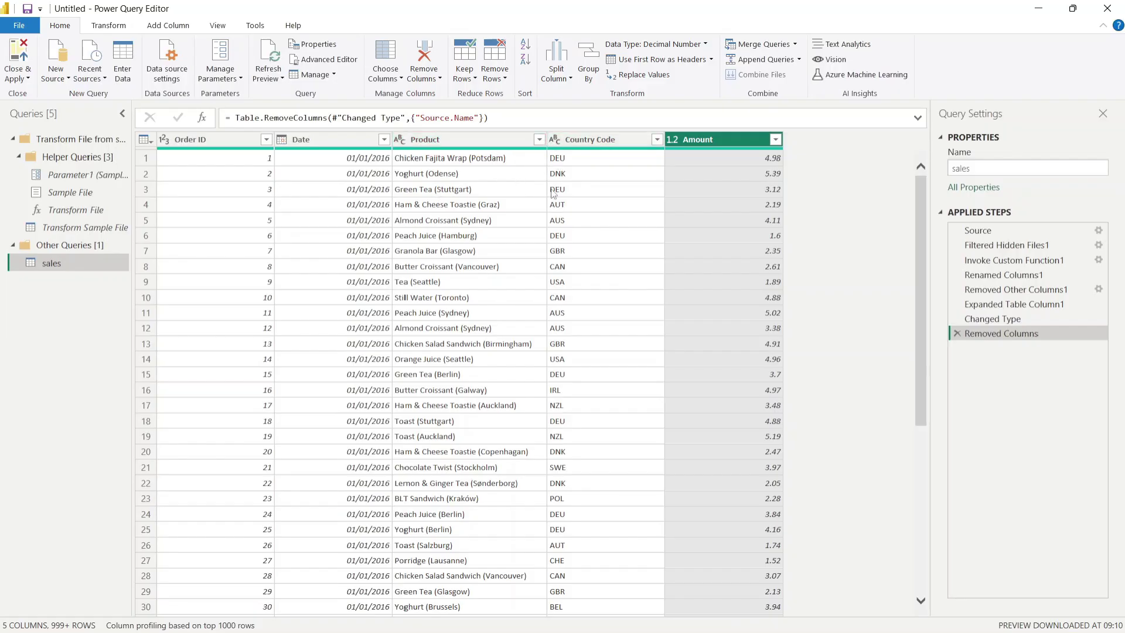
Set the Amount column's data type to Fixed decimal number
{"action": "left_click", "coordinate": [748, 163]}
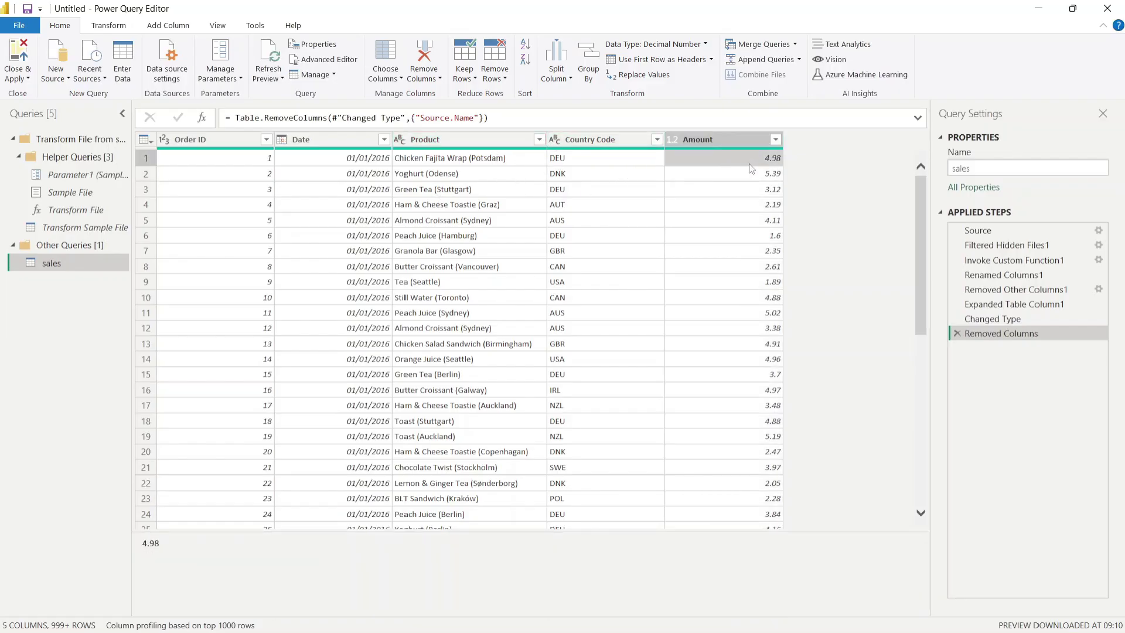
{"action": "left_click", "coordinate": [671, 141]}
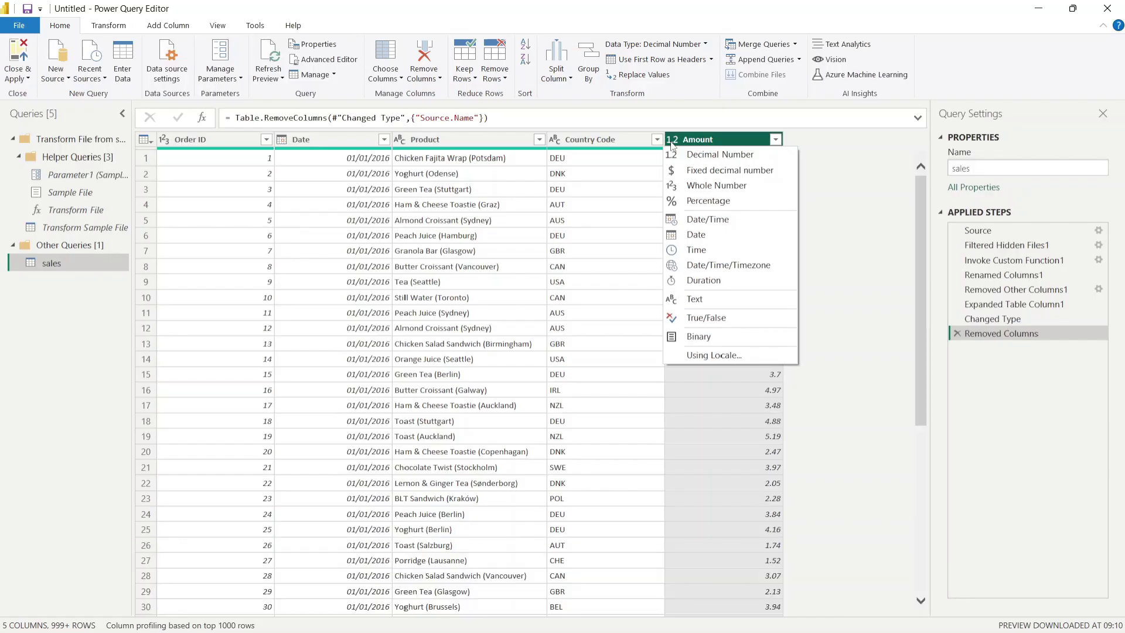
{"action": "left_click", "coordinate": [680, 176]}
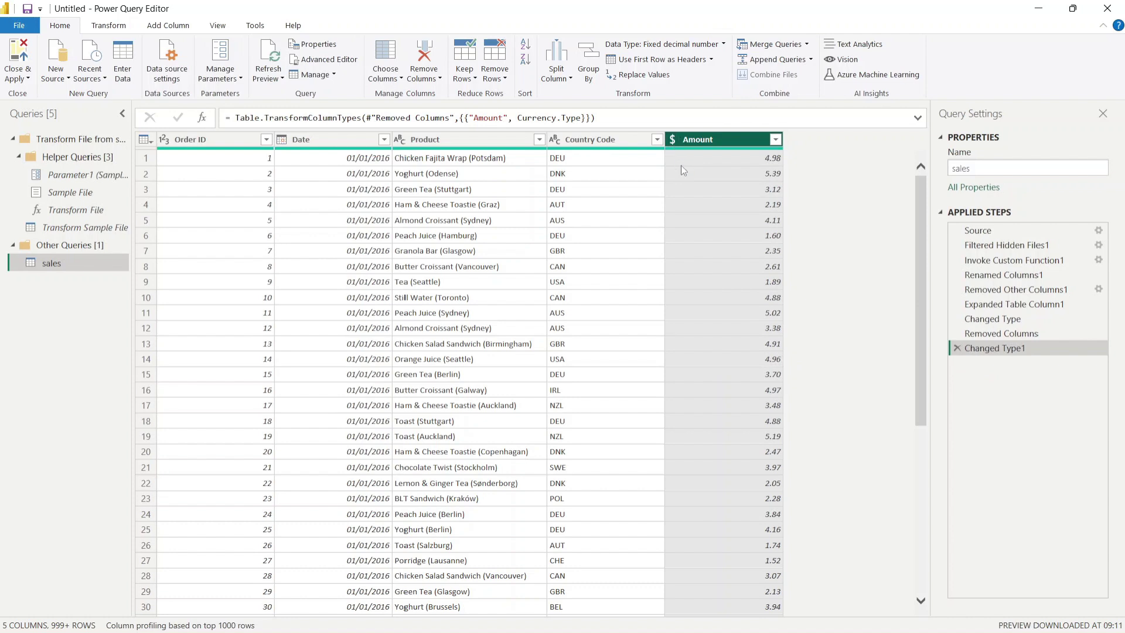
Split the Product column by a custom opening-parenthesis delimiter at the right-most delimiter
{"action": "left_click", "coordinate": [419, 165]}
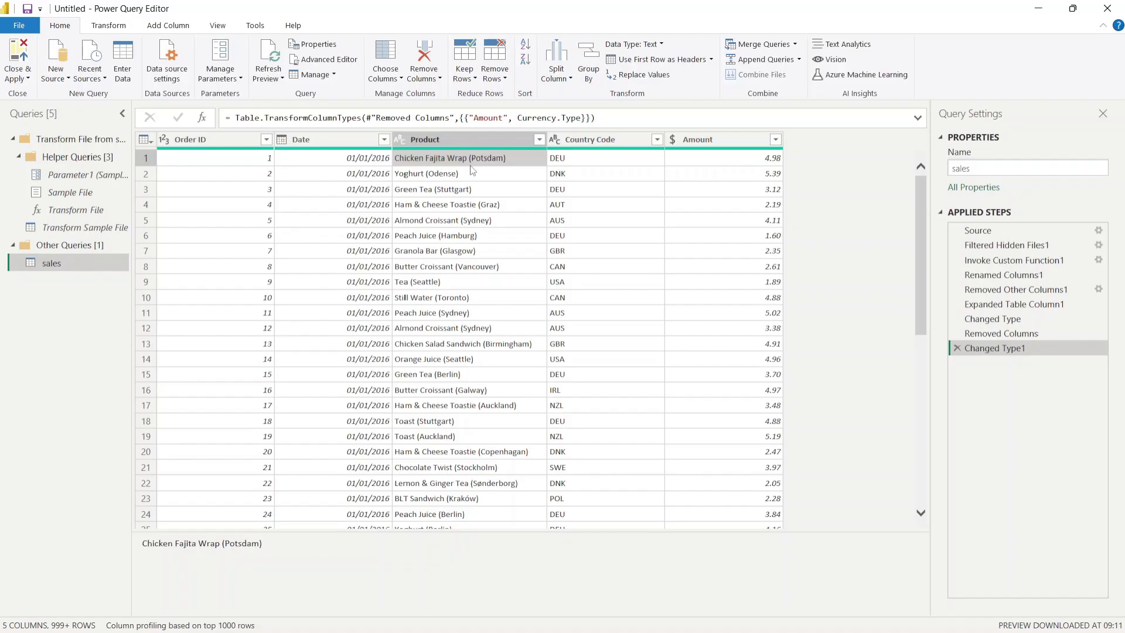
{"action": "left_click", "coordinate": [559, 59]}
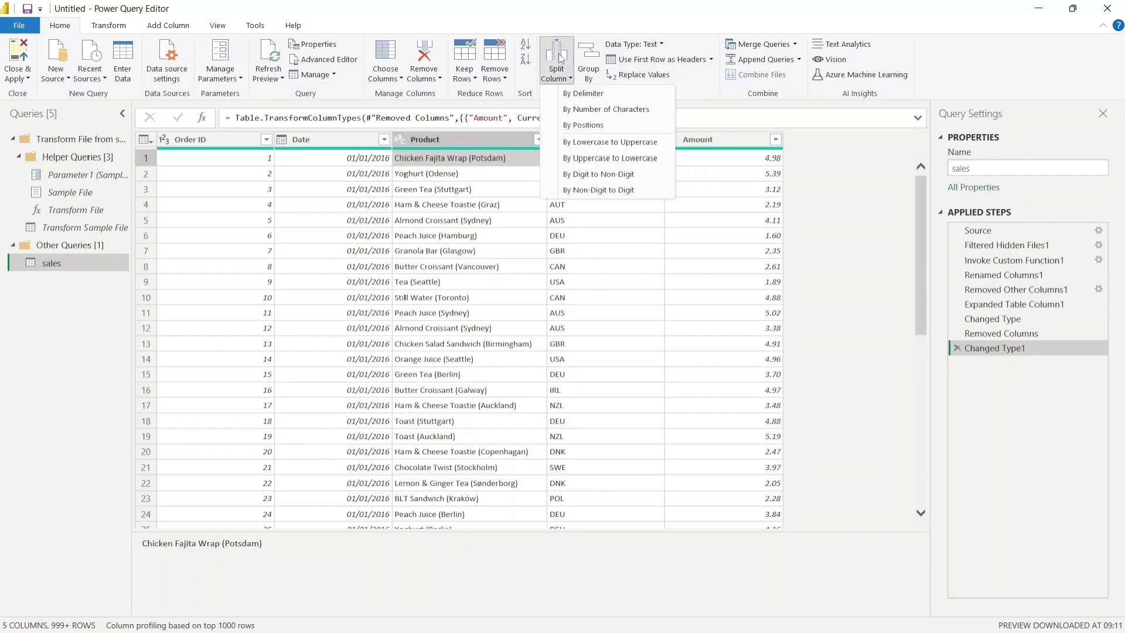
{"action": "left_click", "coordinate": [579, 95]}
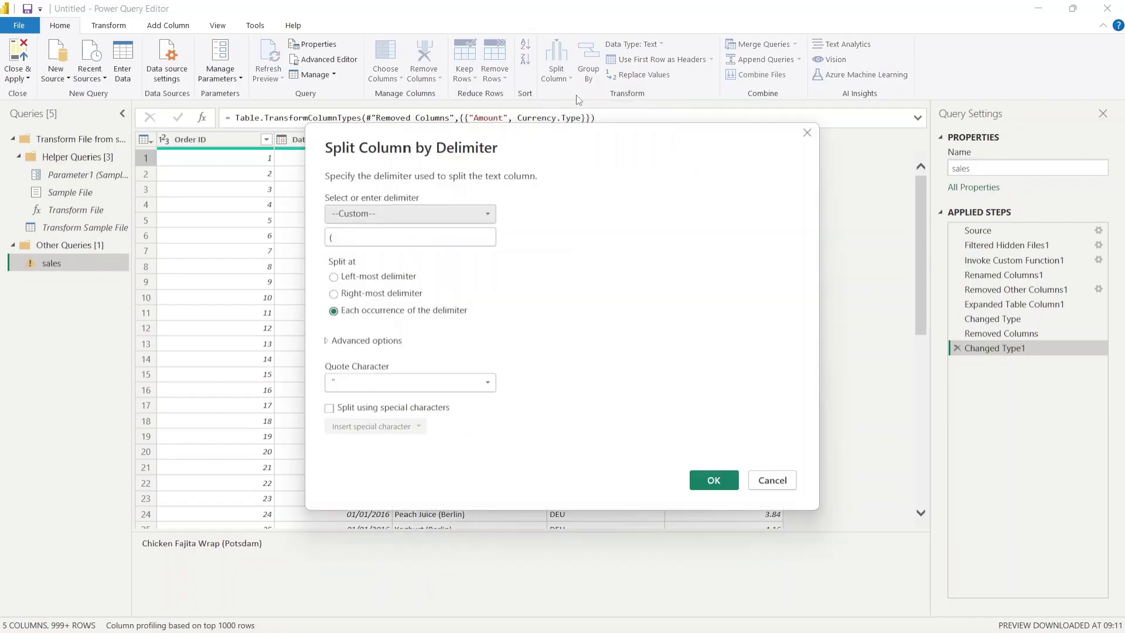
{"action": "left_click_drag", "start_coordinate": [491, 140], "coordinate": [715, 138]}
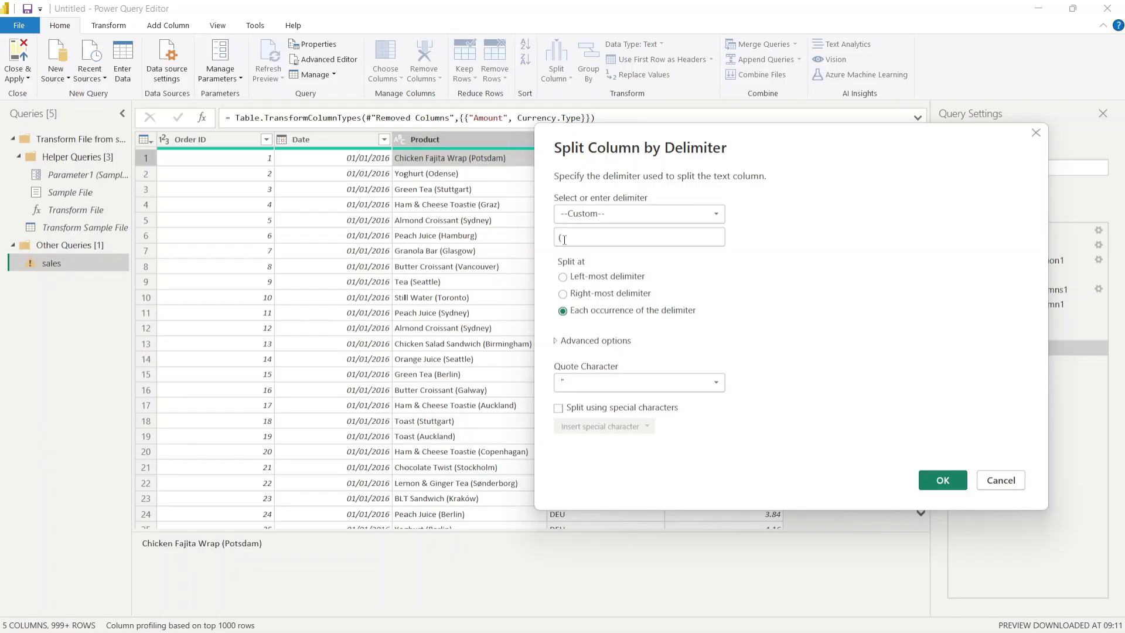
{"action": "left_click", "coordinate": [631, 267]}
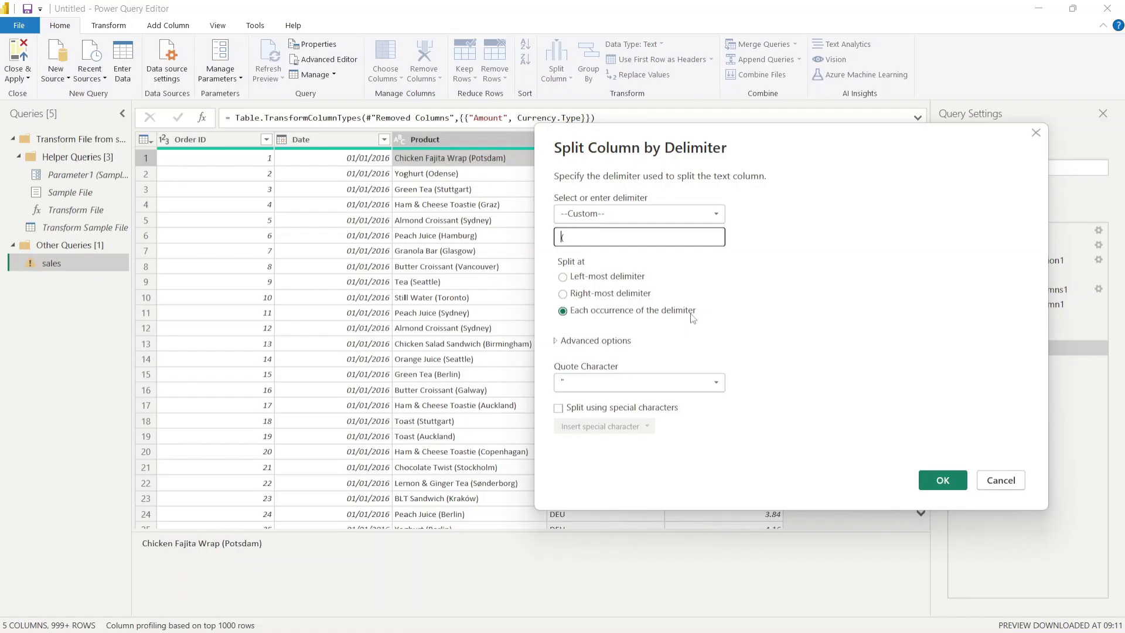
{"action": "left_click", "coordinate": [614, 298]}
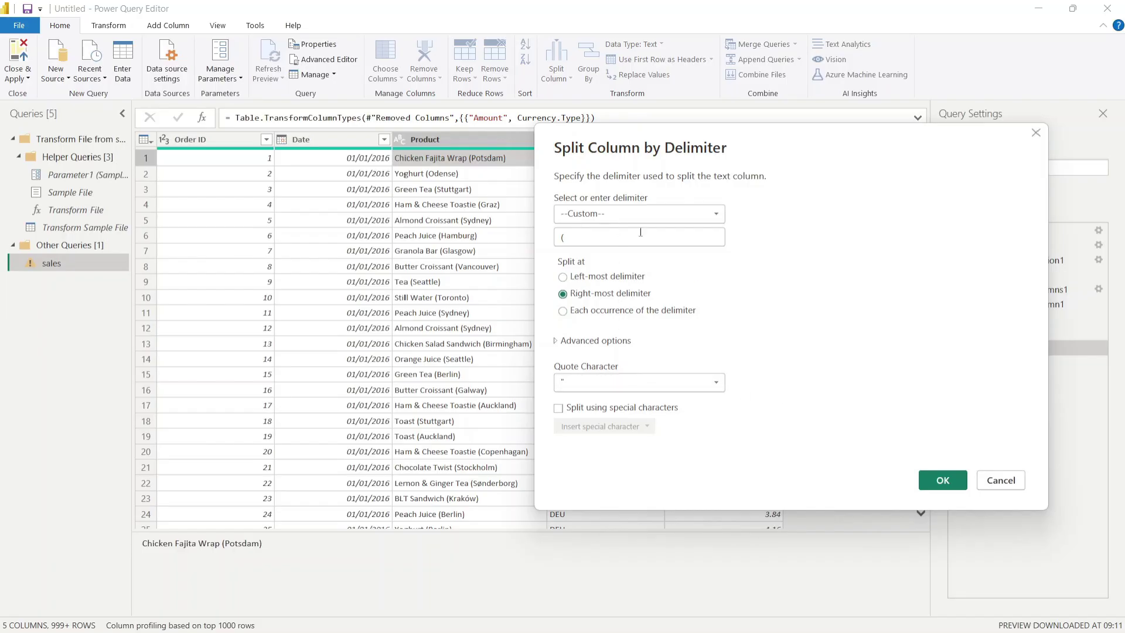
{"action": "left_click", "coordinate": [945, 478]}
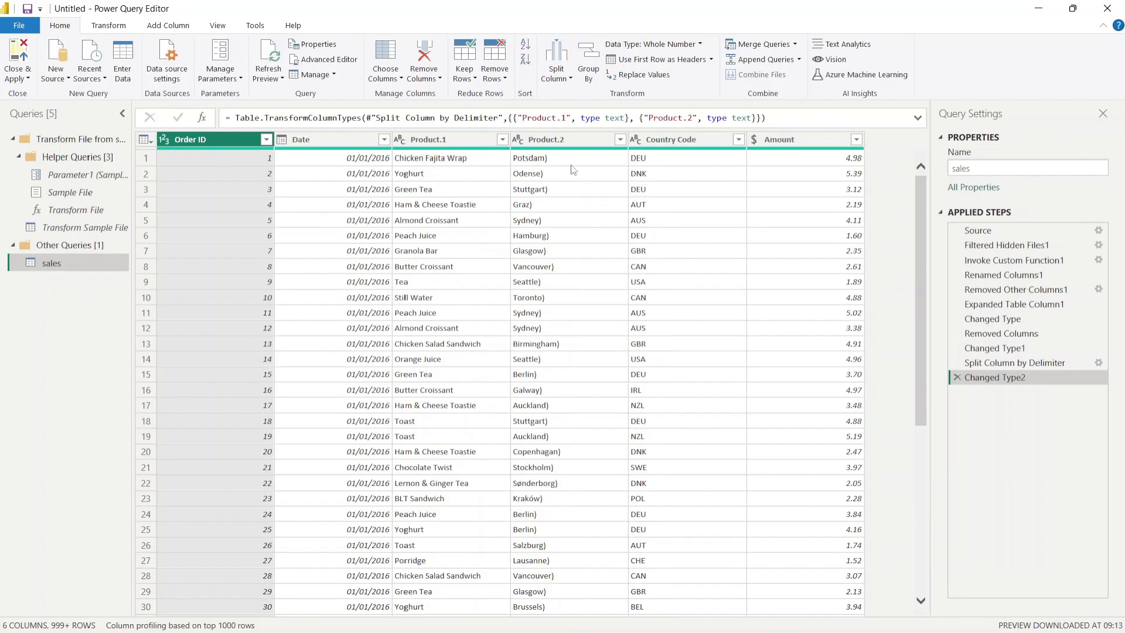
Replace the closing parenthesis ")" with an empty value throughout the Product.2 column
{"action": "left_click", "coordinate": [569, 143]}
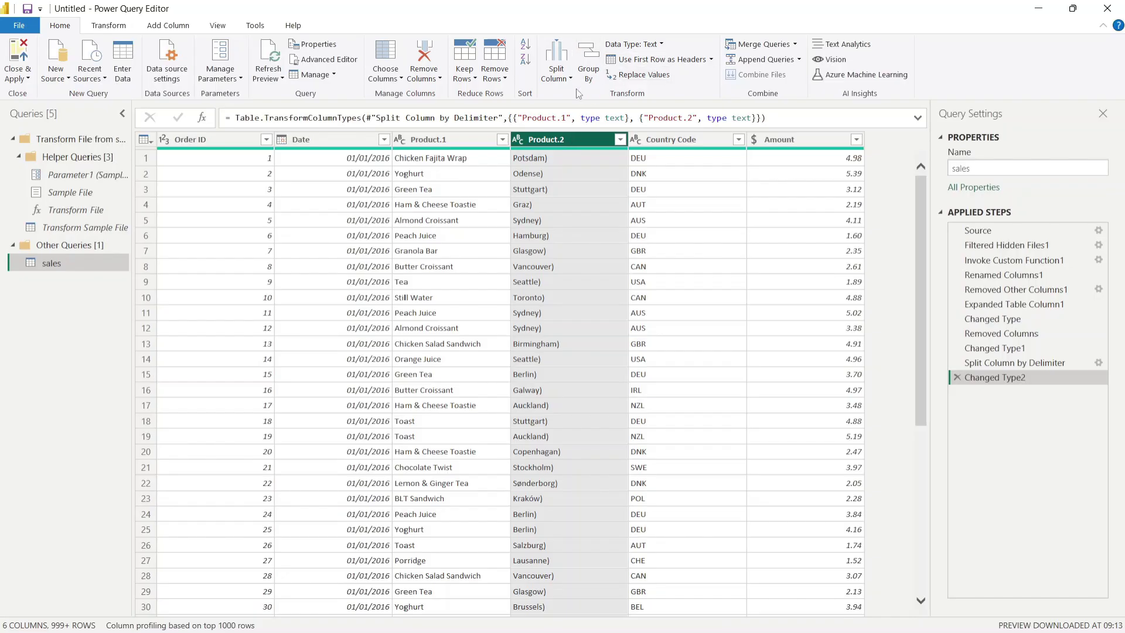
{"action": "left_click", "coordinate": [638, 75]}
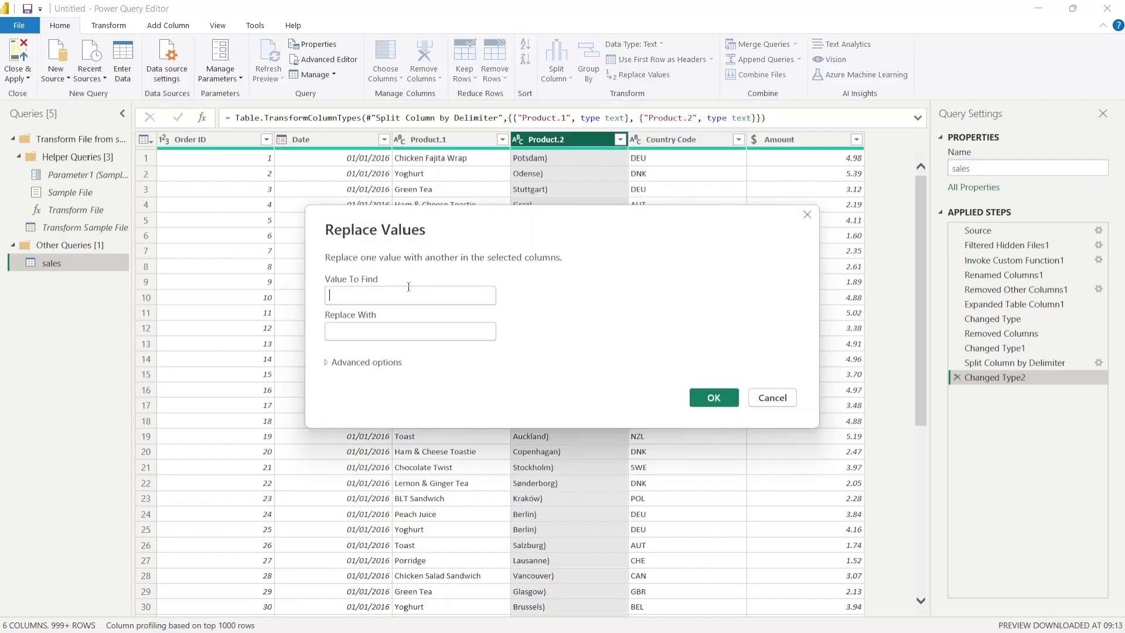
{"action": "type", "text": ")"}
{"action": "left_click", "coordinate": [345, 333]}
{"action": "left_click", "coordinate": [710, 396]}
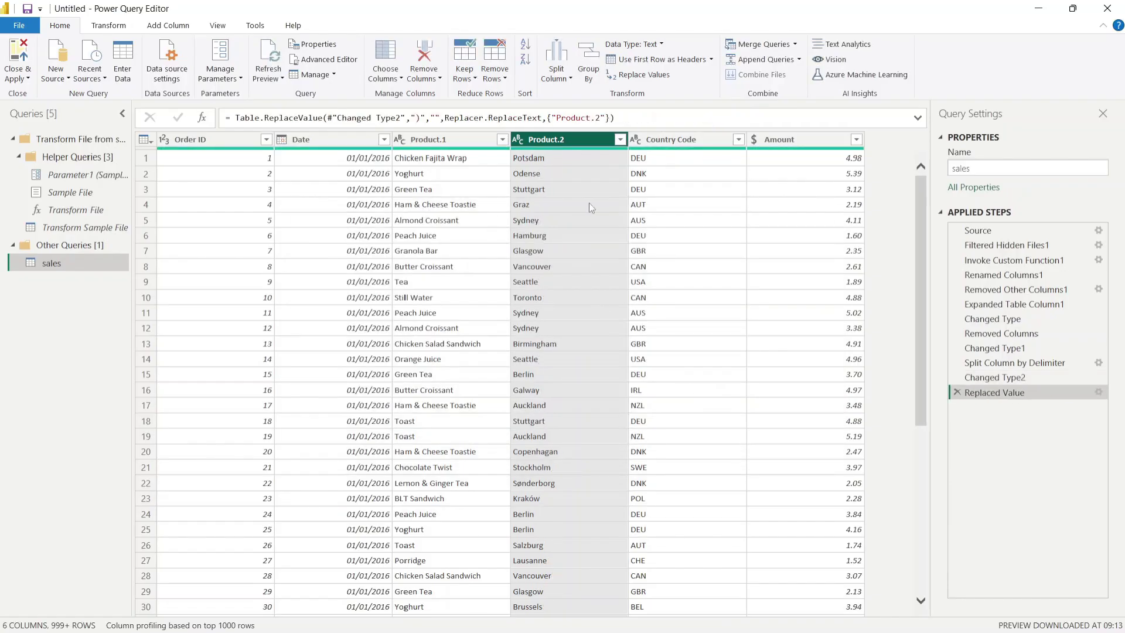
Rename the Product.1 column as Product
{"action": "left_click", "coordinate": [439, 146]}
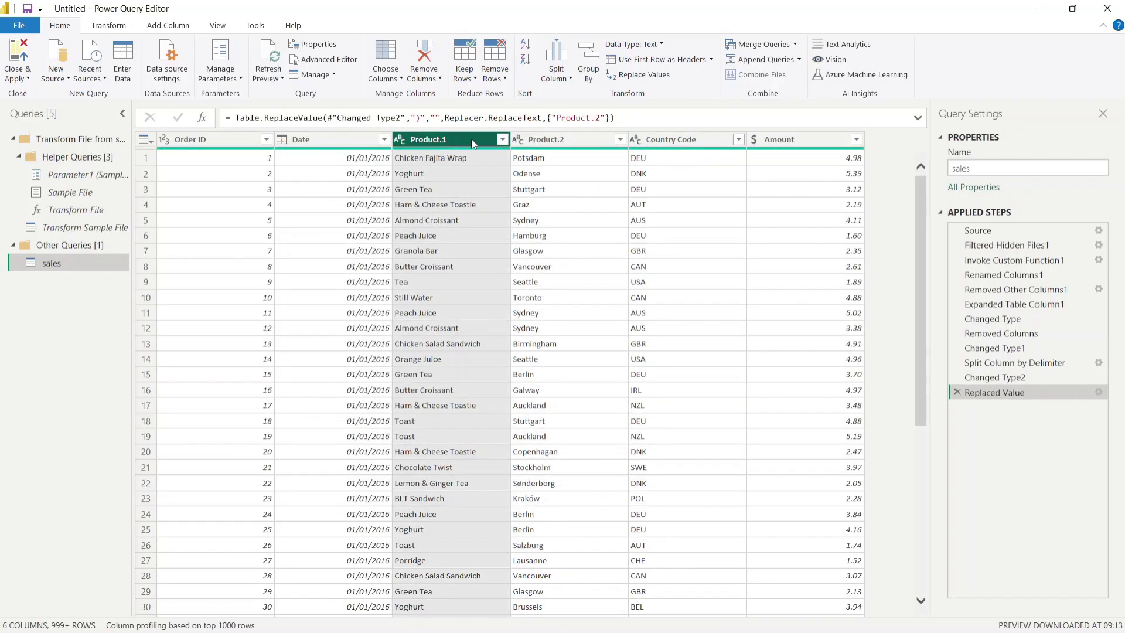
{"action": "left_click", "coordinate": [557, 145]}
{"action": "left_click", "coordinate": [463, 147]}
{"action": "double_click", "coordinate": [461, 144]}
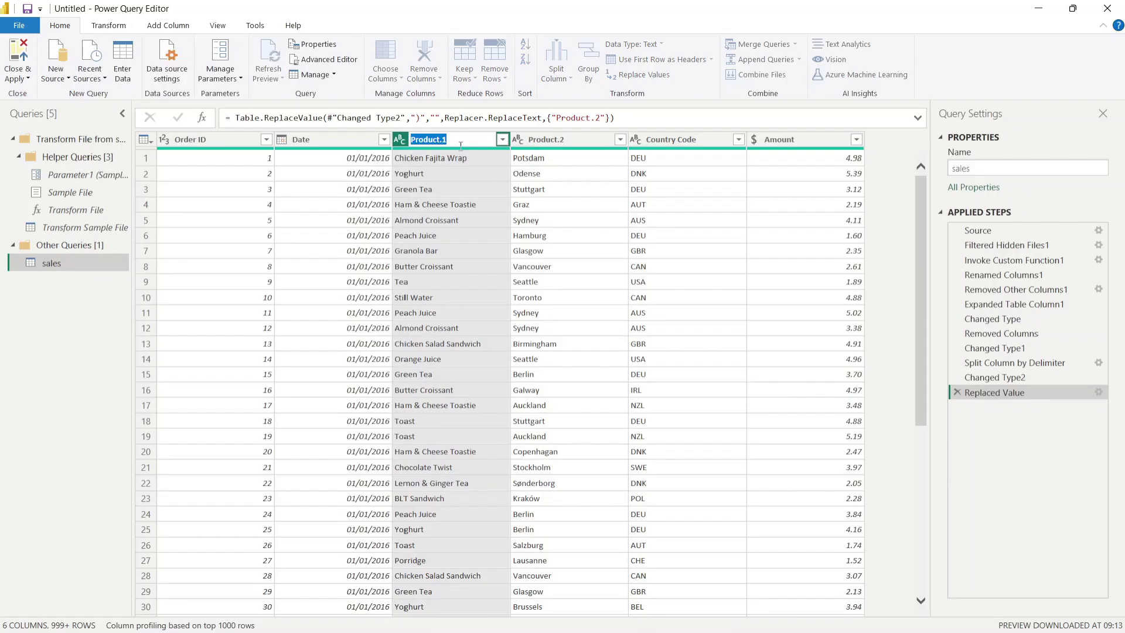
{"action": "key", "text": "End"}
{"action": "key", "text": "BackSpace"}
{"action": "key", "text": "BackSpace"}
{"action": "key", "text": "Return"}
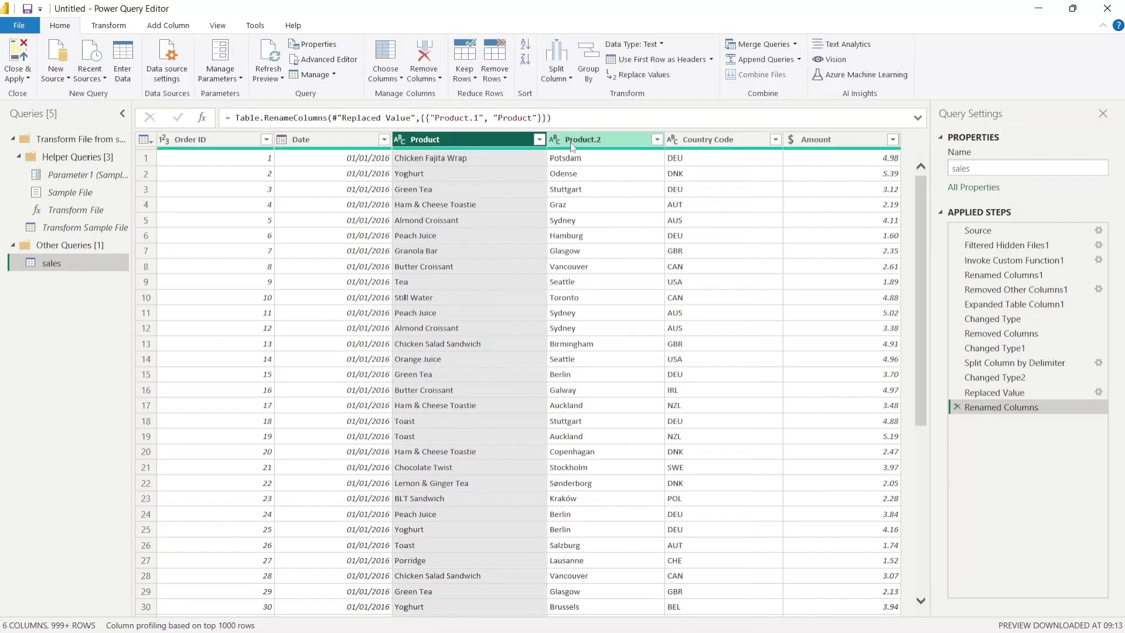
Rename the Product.2 column as Location
{"action": "double_click", "coordinate": [577, 142]}
{"action": "type", "text": "Location"}
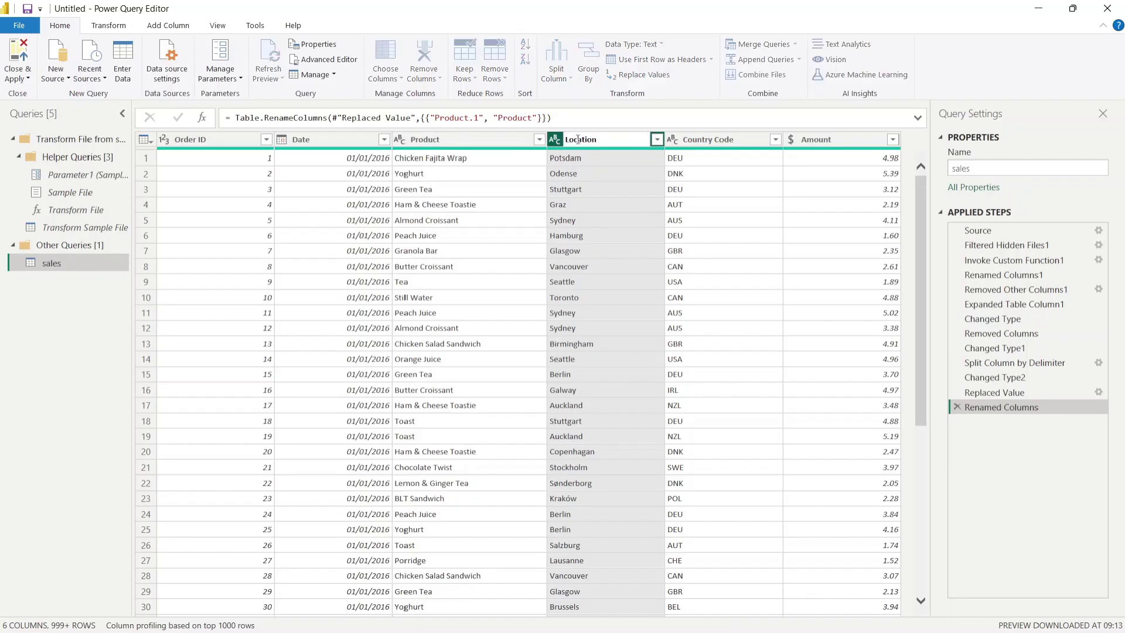
{"action": "key", "text": "Return"}
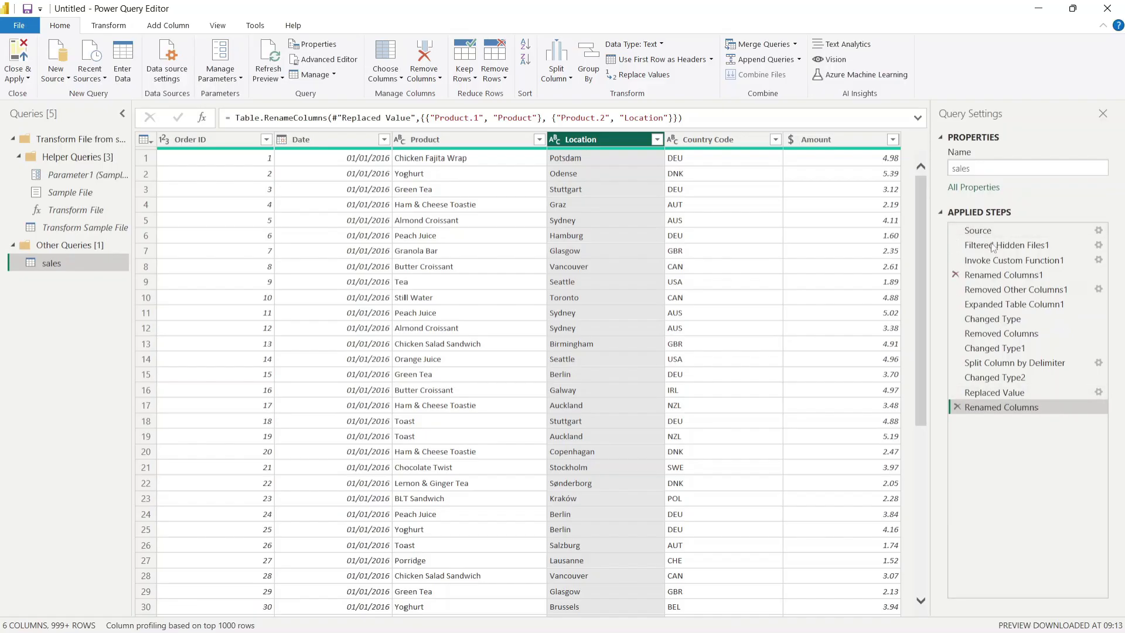
Rename the sales query as Sales_Prep, then close the query editor and apply the changes to load the data
{"action": "left_click", "coordinate": [974, 165]}
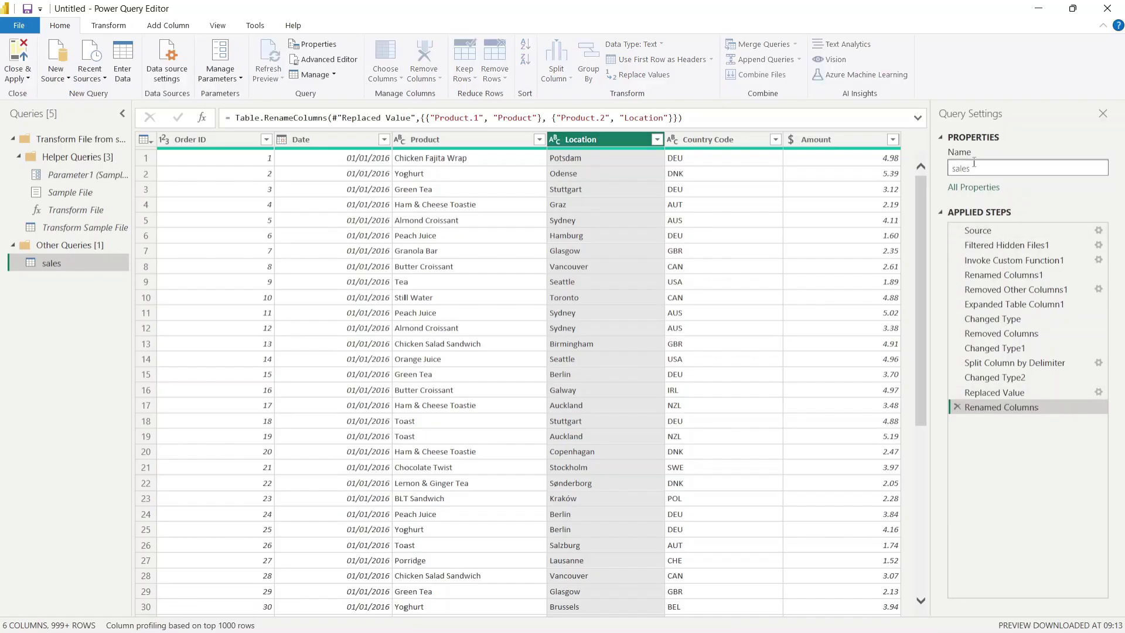
{"action": "key", "text": "Delete"}
{"action": "type", "text": "S"}
{"action": "left_click", "coordinate": [1003, 171]}
{"action": "type", "text": "_Prep"}
{"action": "left_click", "coordinate": [20, 54]}
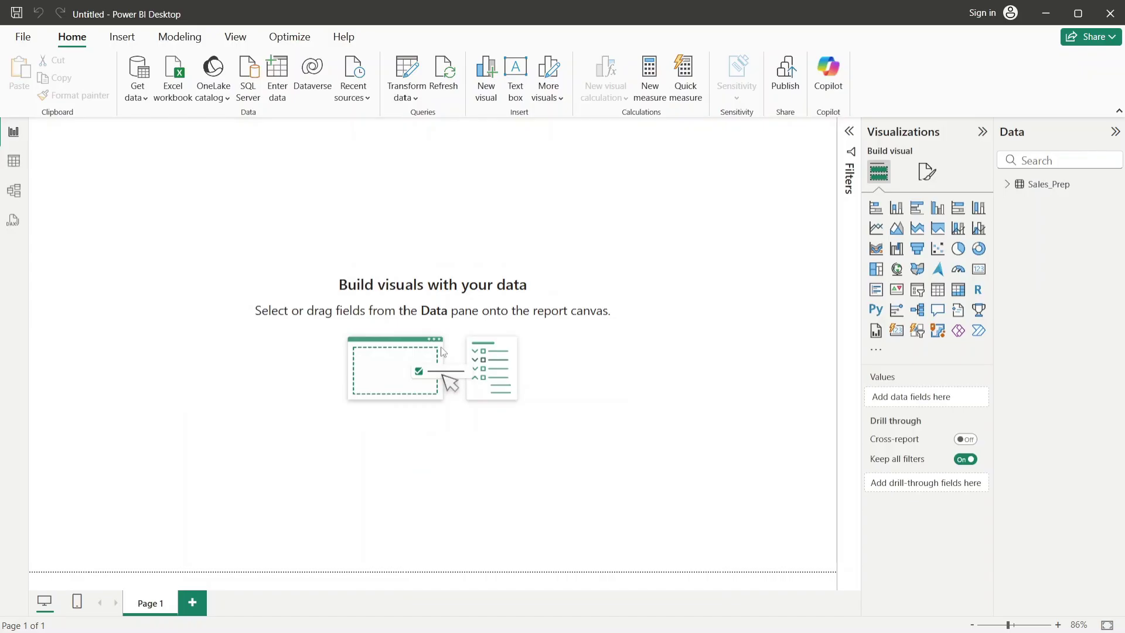
Add a card visual to the report page showing the count of Order ID from the Sales_Prep table
{"action": "left_click", "coordinate": [1012, 184]}
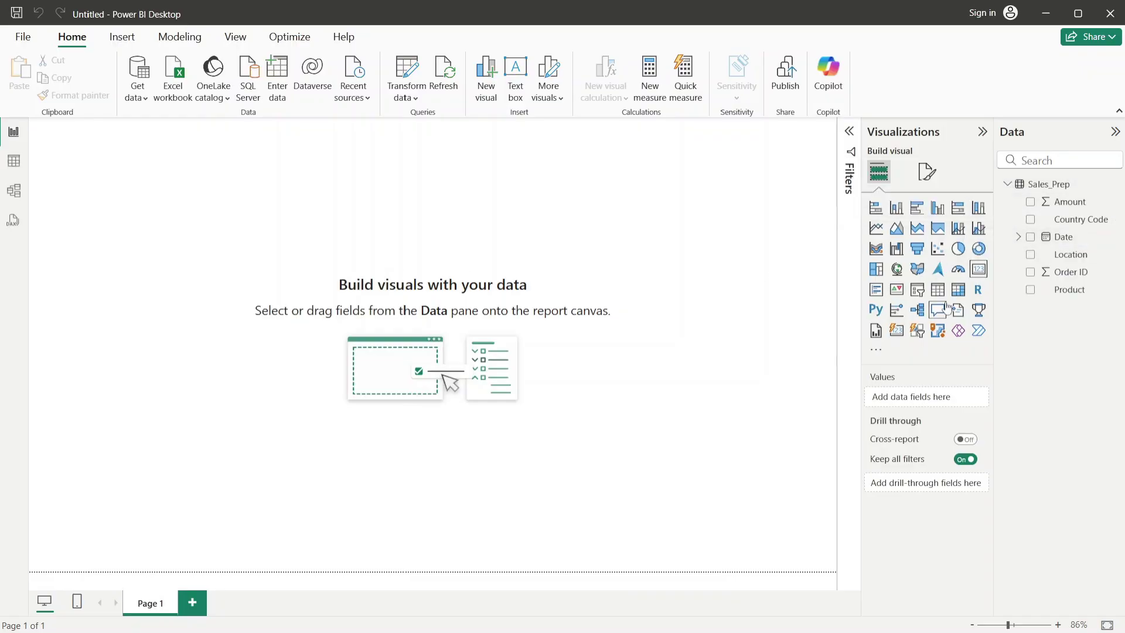
{"action": "left_click", "coordinate": [982, 272]}
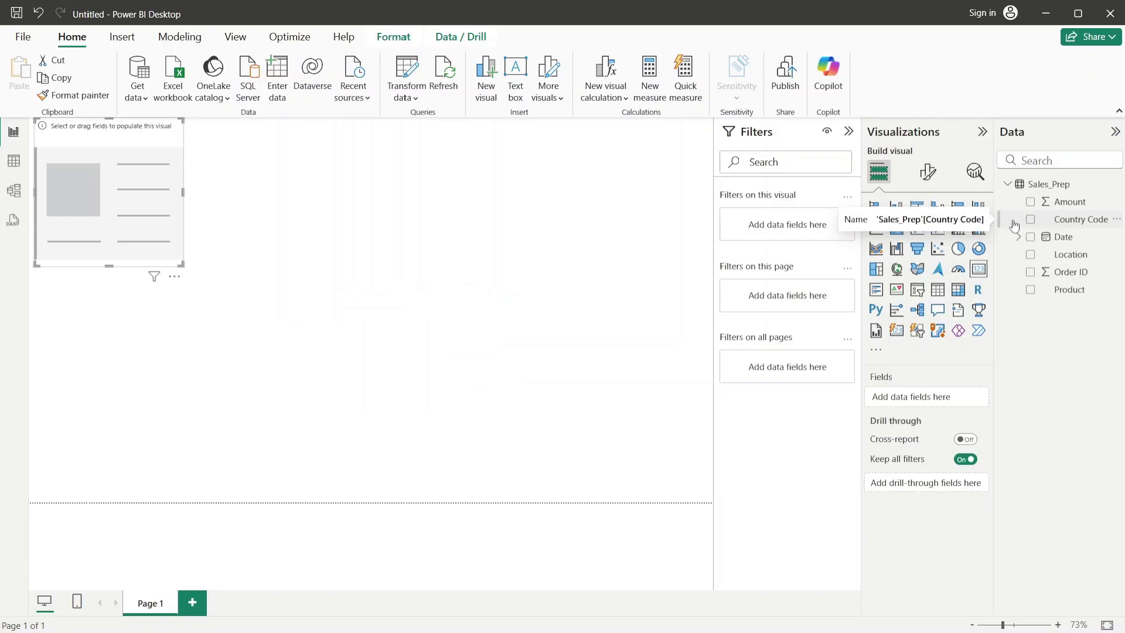
{"action": "left_click", "coordinate": [1030, 272]}
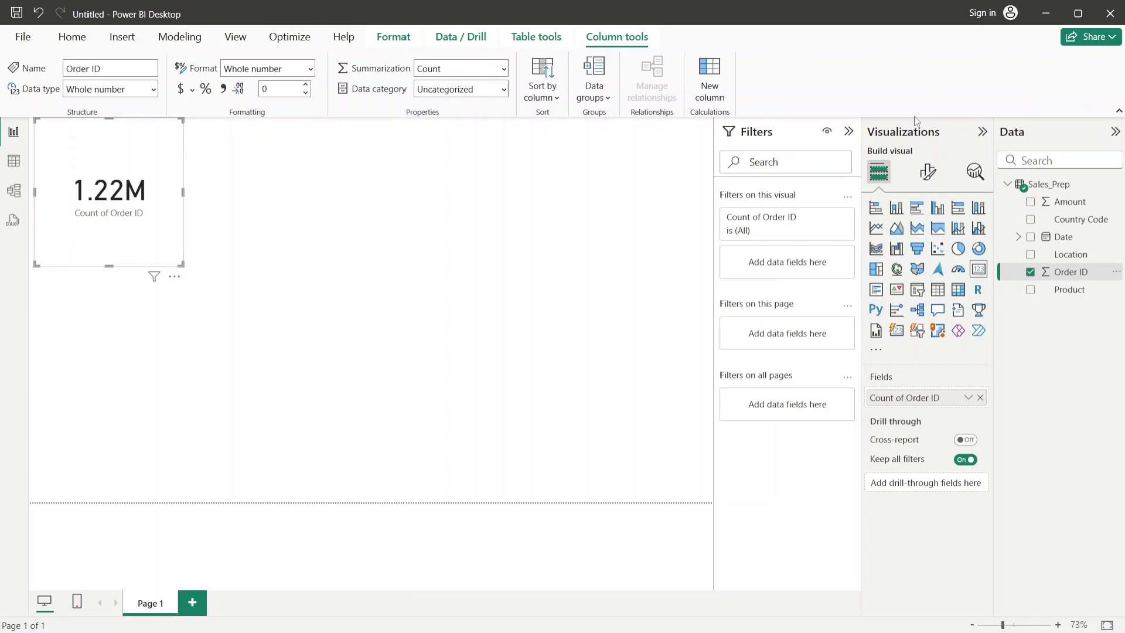
Connect to the countries.xlsx Excel workbook in the Downloads folder as a new data source
{"action": "left_click", "coordinate": [1115, 133]}
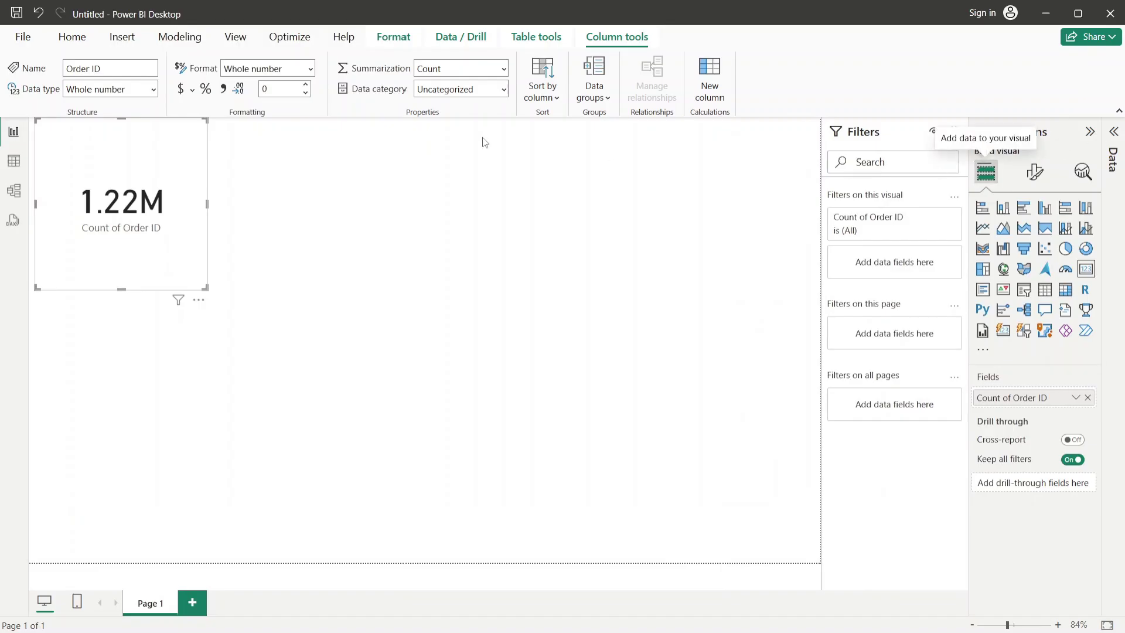
{"action": "left_click", "coordinate": [75, 39]}
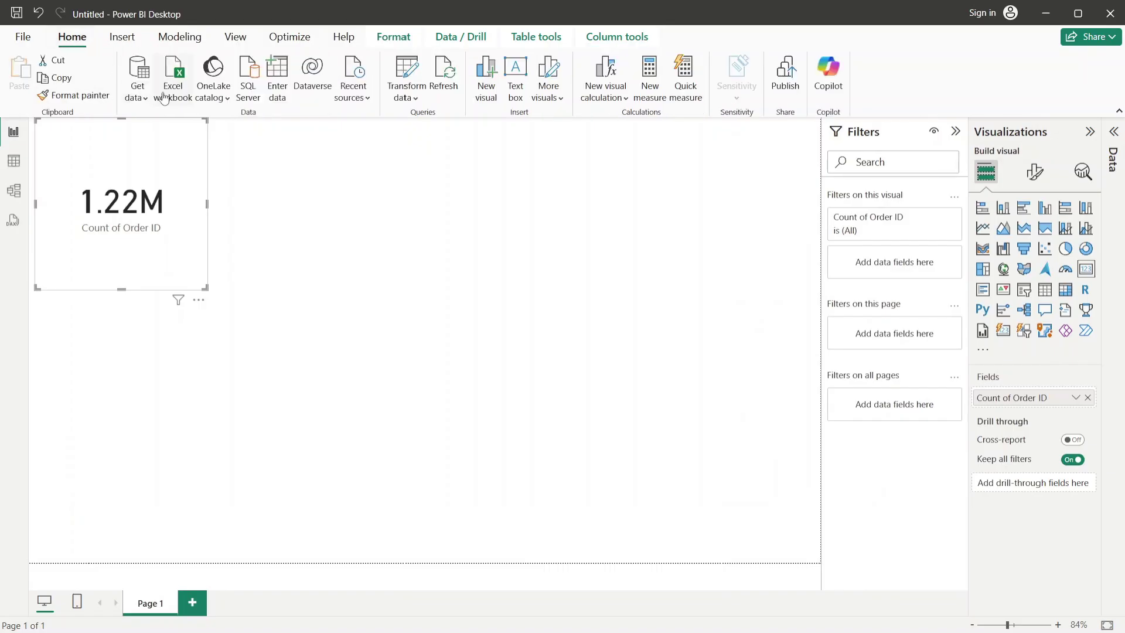
{"action": "left_click", "coordinate": [141, 75]}
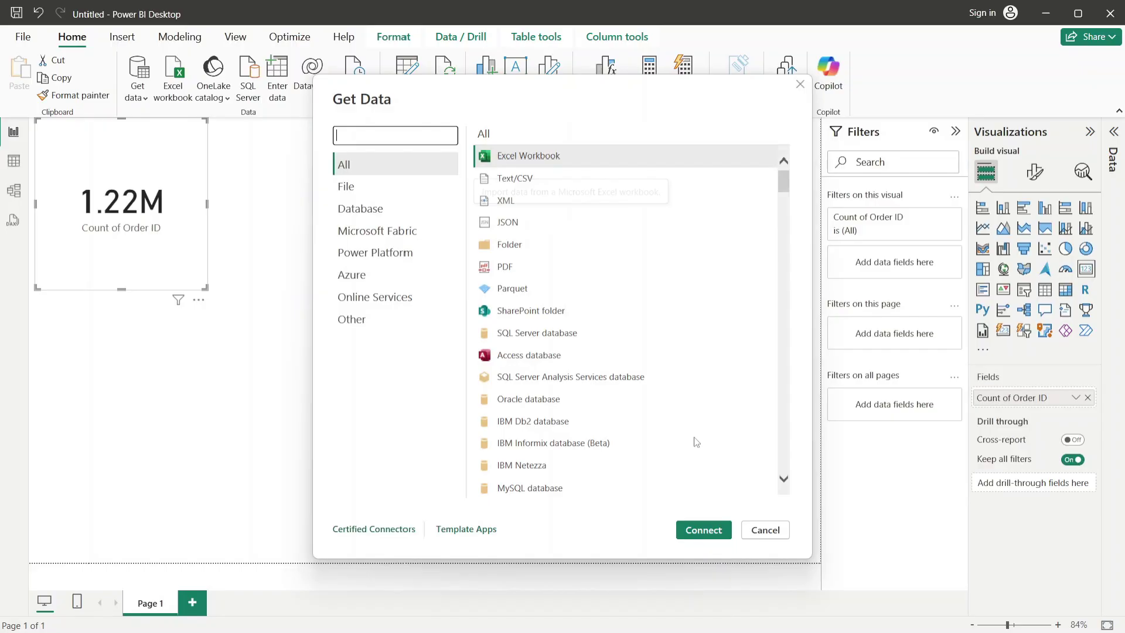
{"action": "left_click", "coordinate": [703, 530]}
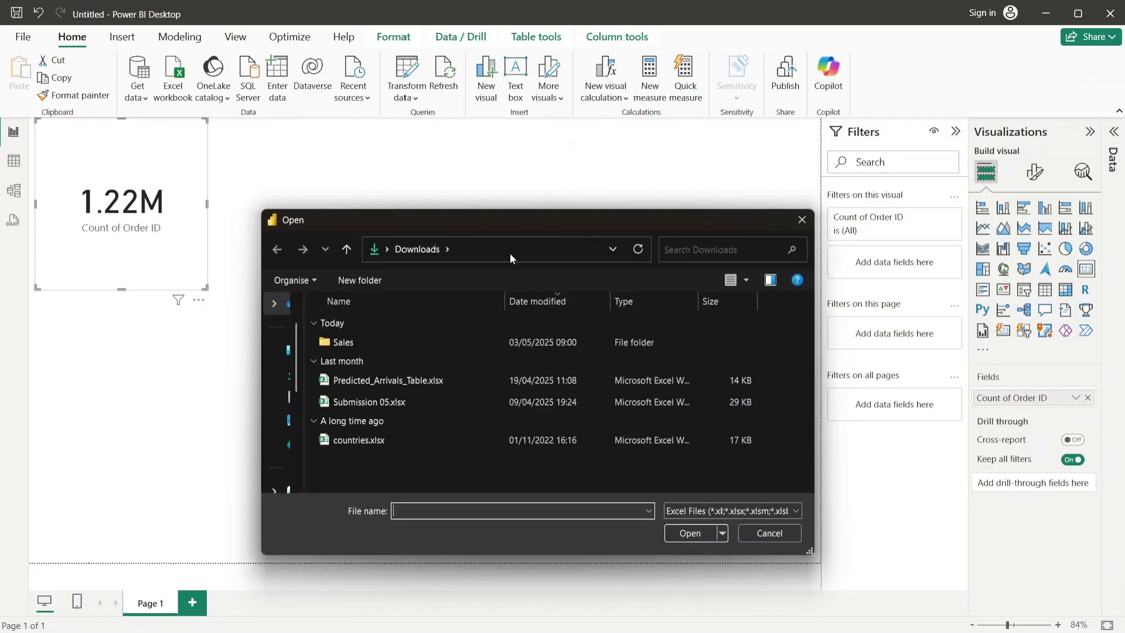
{"action": "left_click", "coordinate": [511, 254]}
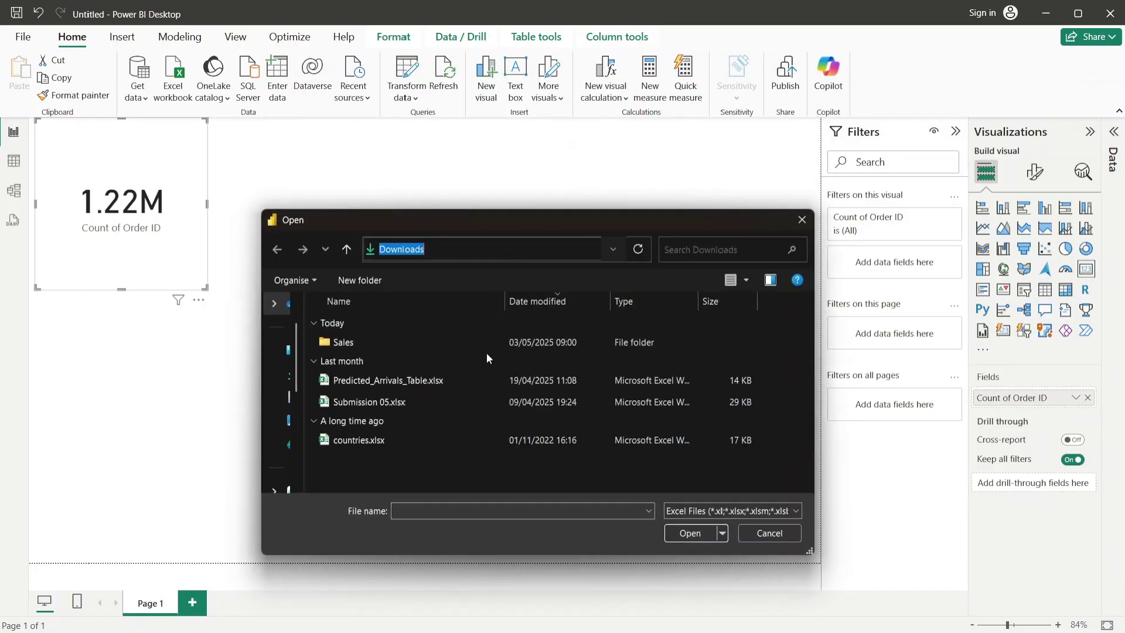
{"action": "left_click", "coordinate": [452, 440]}
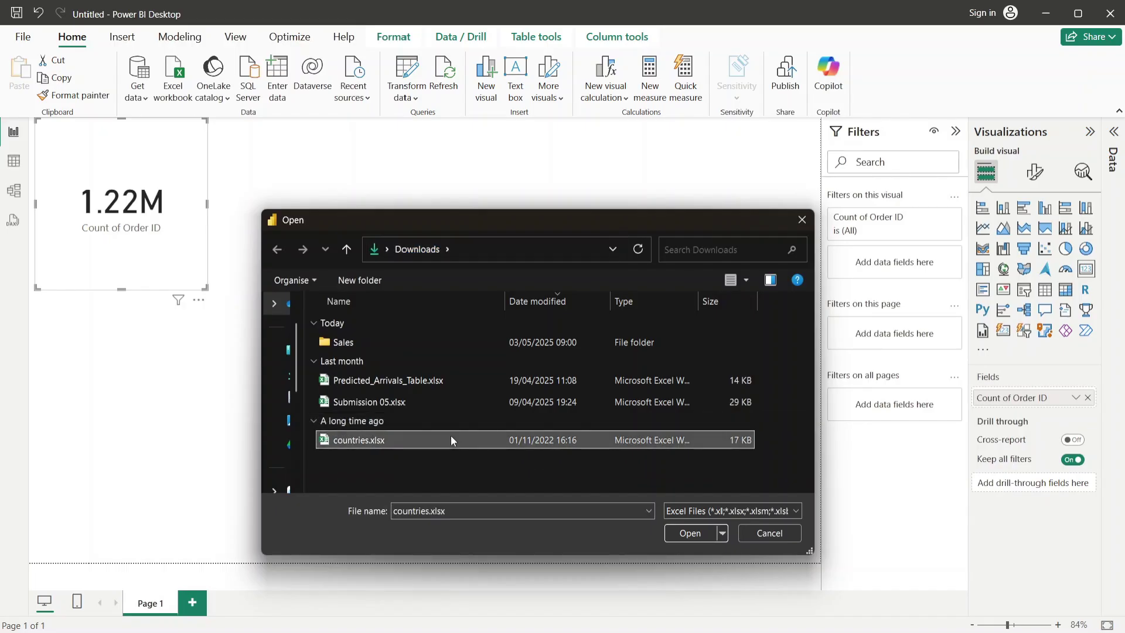
{"action": "left_click", "coordinate": [674, 523]}
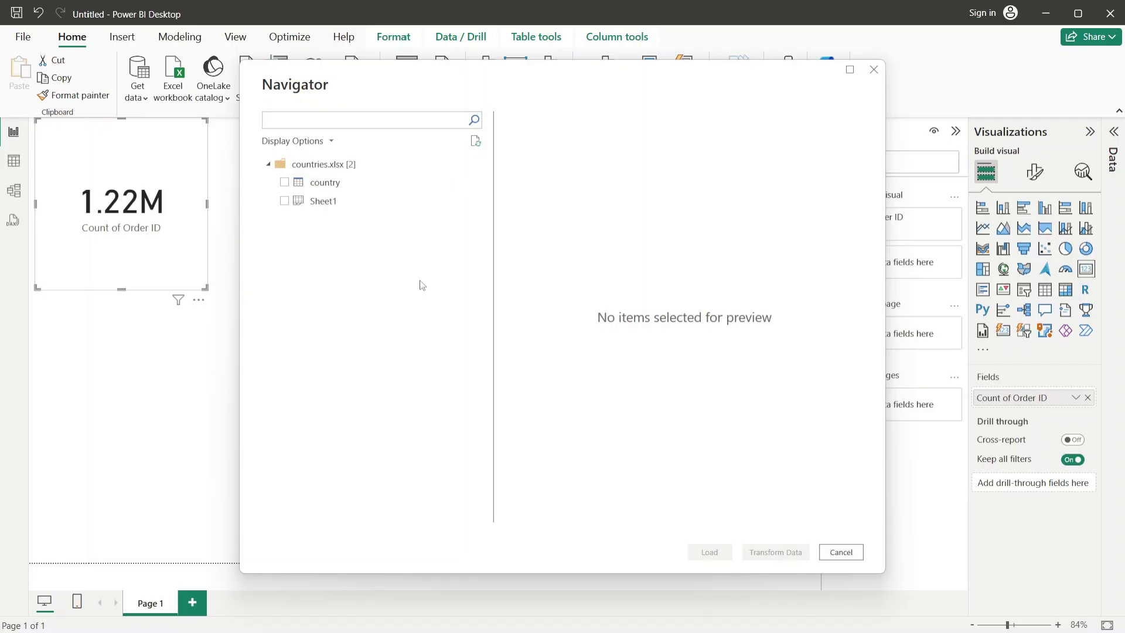
Preview the workbook's country table and Sheet1, select only the country table, and open it for transformation in the query editor
{"action": "left_click", "coordinate": [328, 182]}
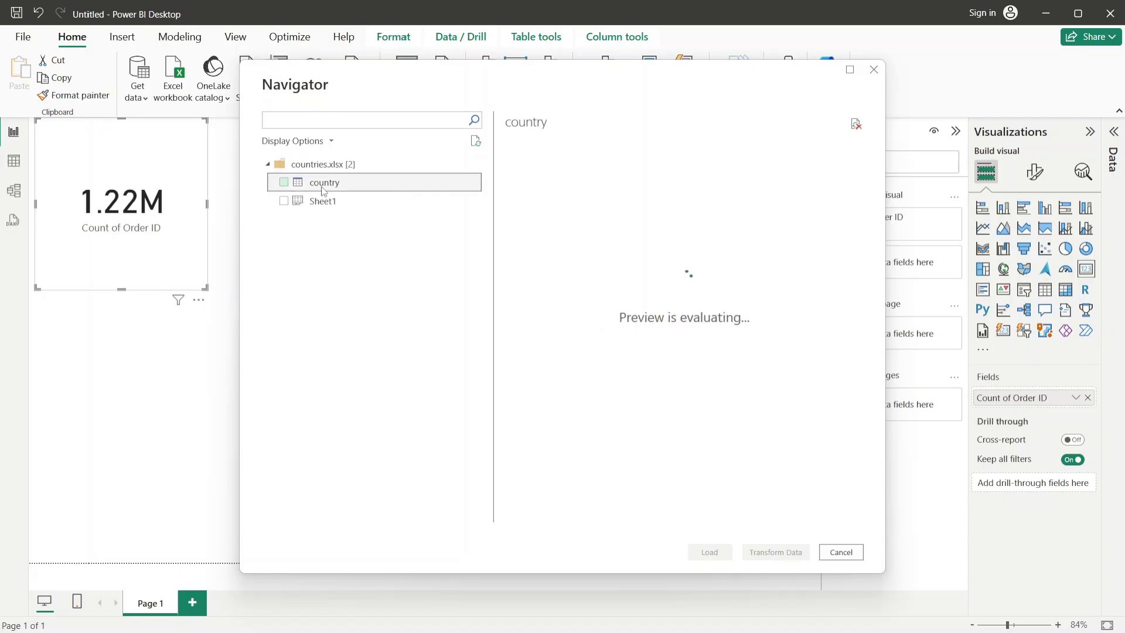
{"action": "left_click", "coordinate": [347, 203]}
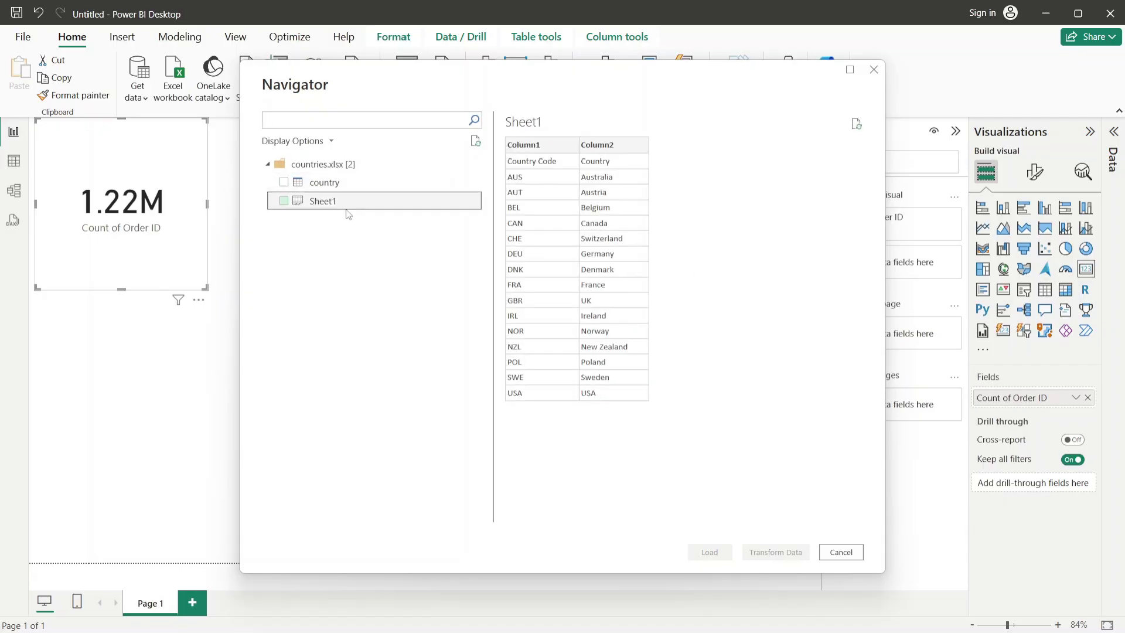
{"action": "left_click", "coordinate": [366, 181]}
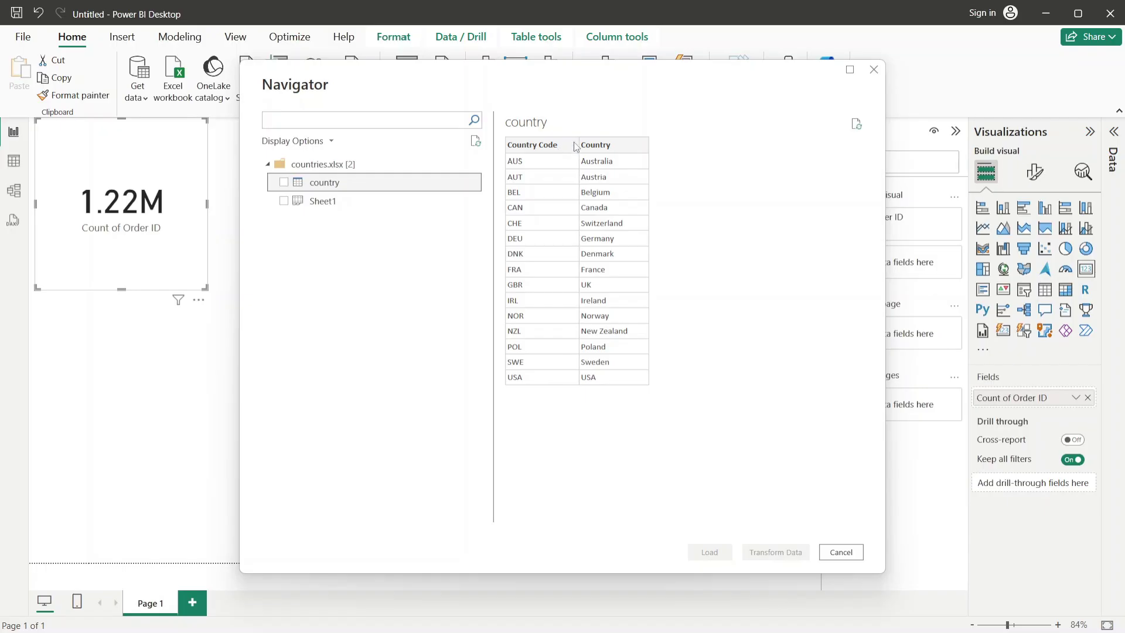
{"action": "left_click", "coordinate": [283, 183]}
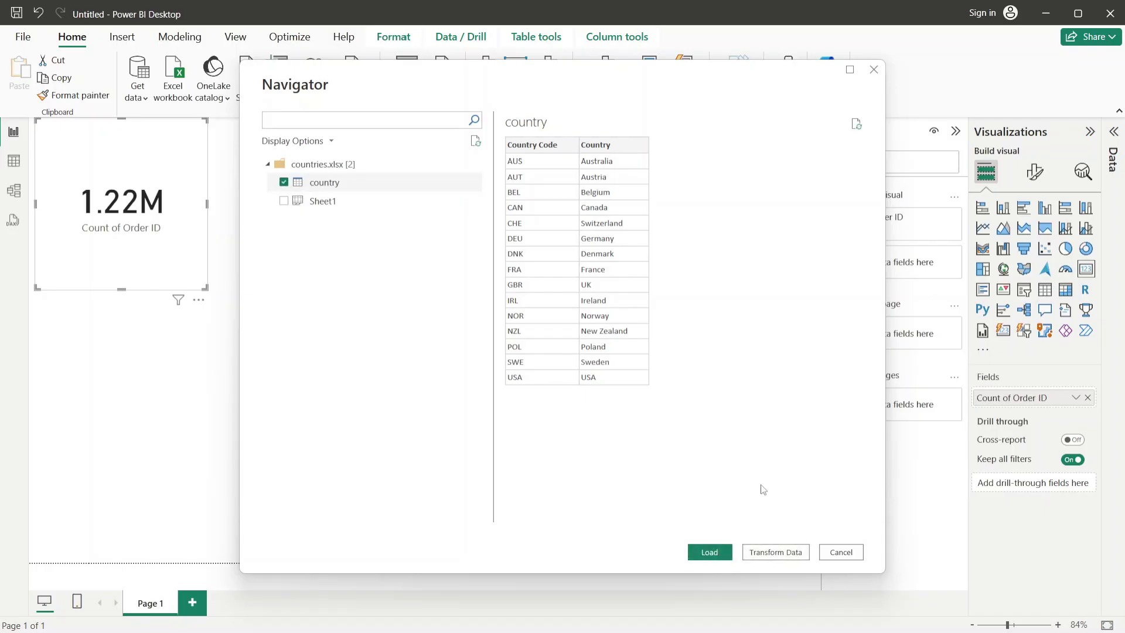
{"action": "left_click", "coordinate": [776, 553]}
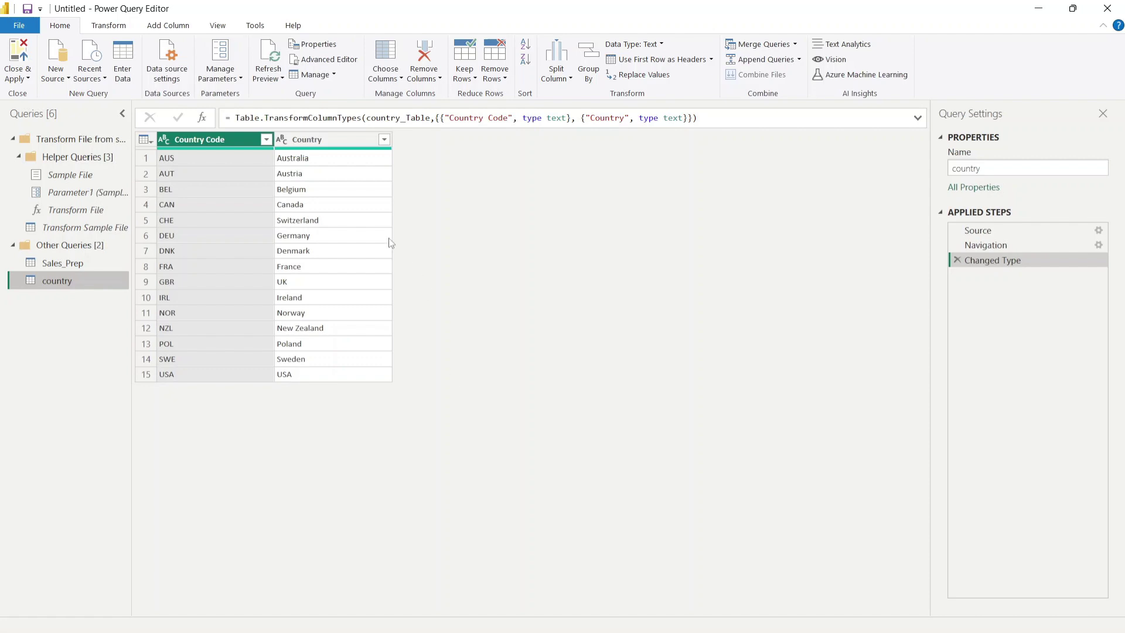
Rename the country query as Country, then close the query editor and apply the changes
{"action": "left_click", "coordinate": [317, 159]}
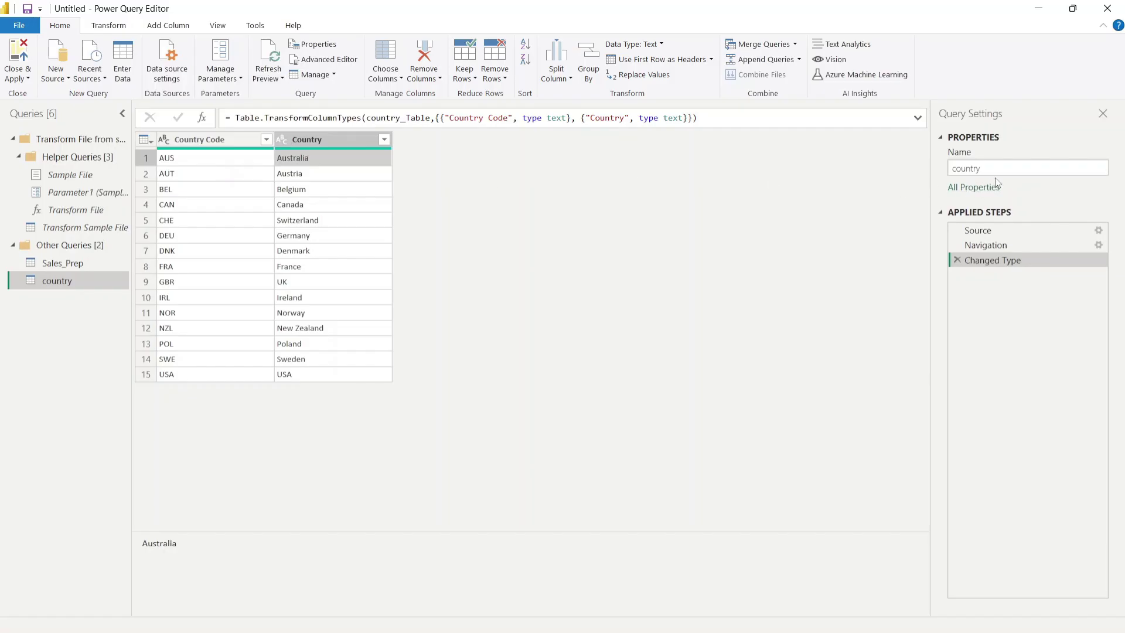
{"action": "left_click", "coordinate": [970, 169]}
{"action": "double_click", "coordinate": [970, 170]}
{"action": "type", "text": "Country"}
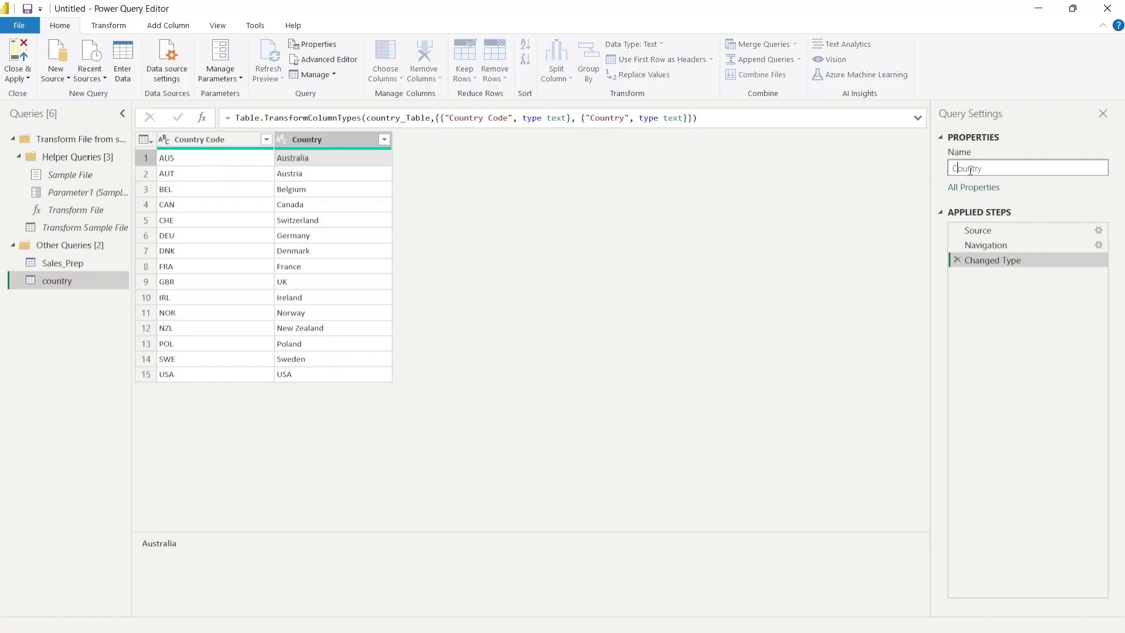
{"action": "key", "text": "Return"}
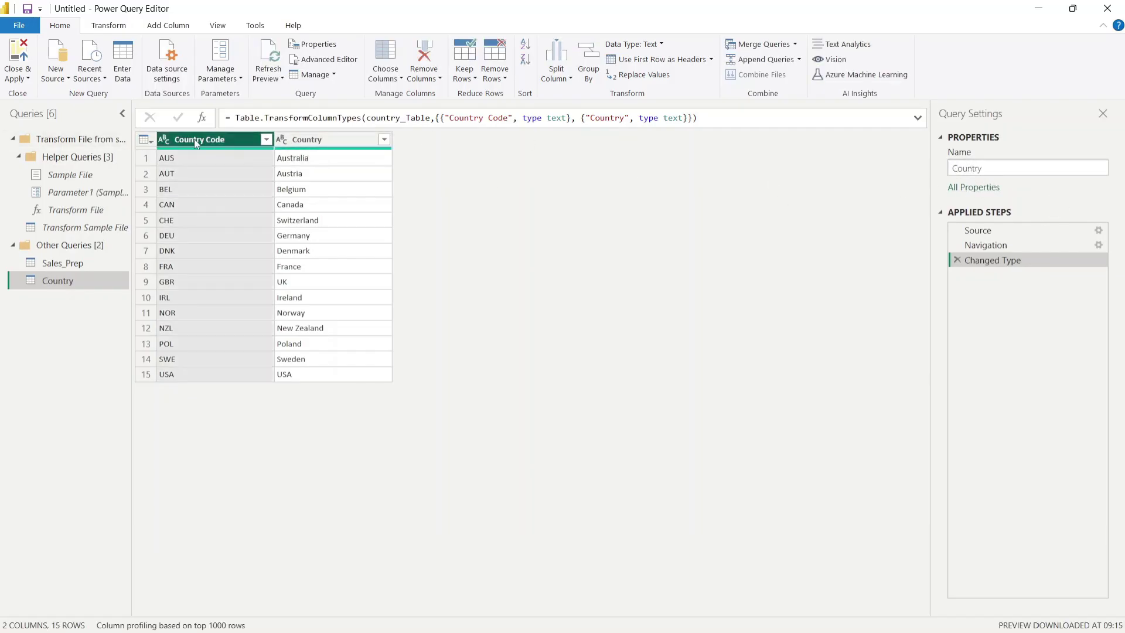
{"action": "left_click", "coordinate": [17, 63]}
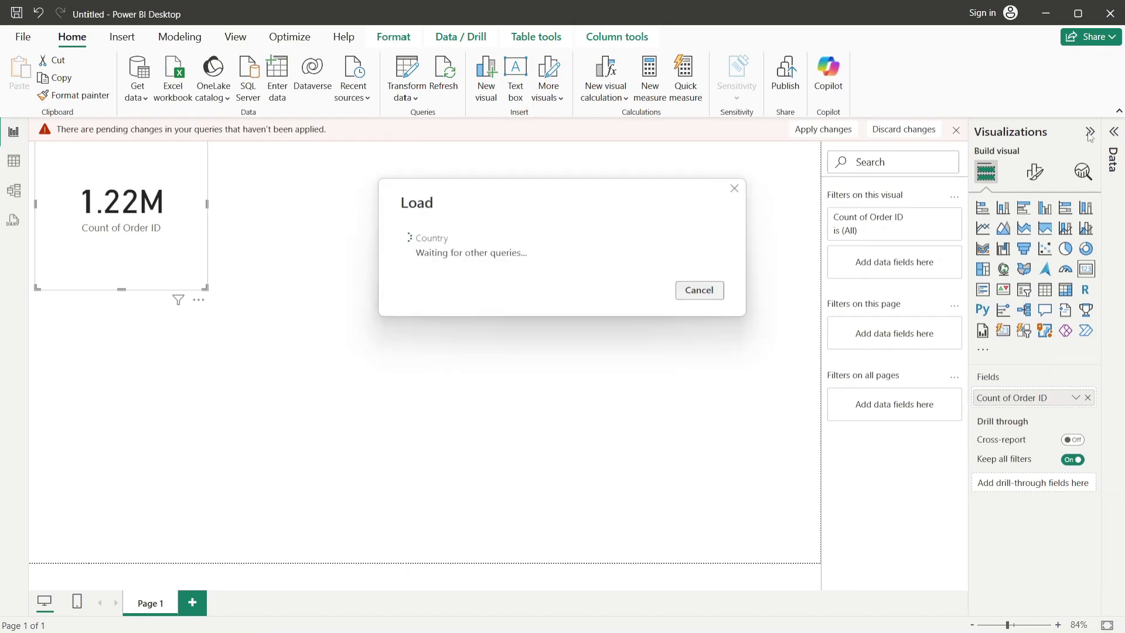
Show the list of loaded tables, collapse Sales_Prep, and inspect the Country table in Table view before returning to the report
{"action": "left_click", "coordinate": [1113, 133]}
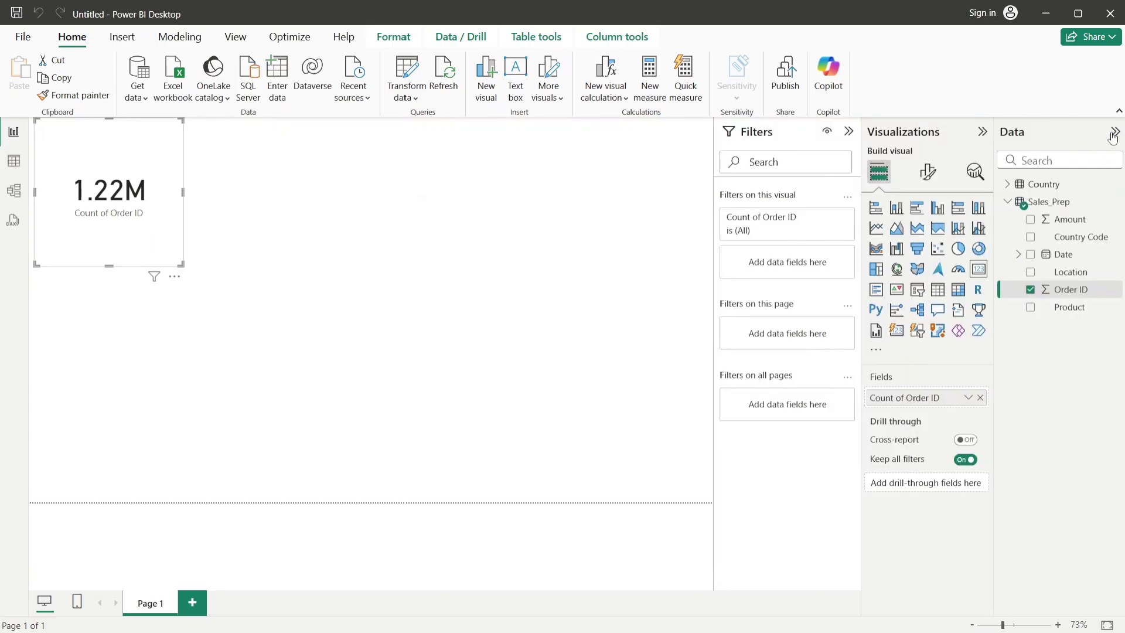
{"action": "left_click", "coordinate": [1007, 201]}
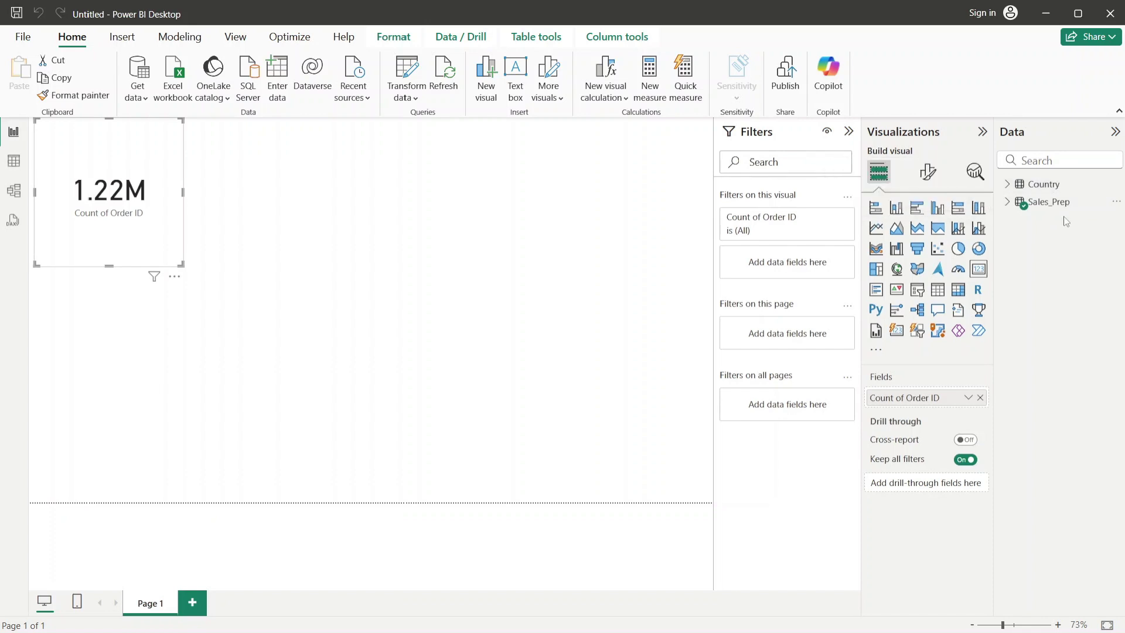
{"action": "left_click", "coordinate": [17, 162]}
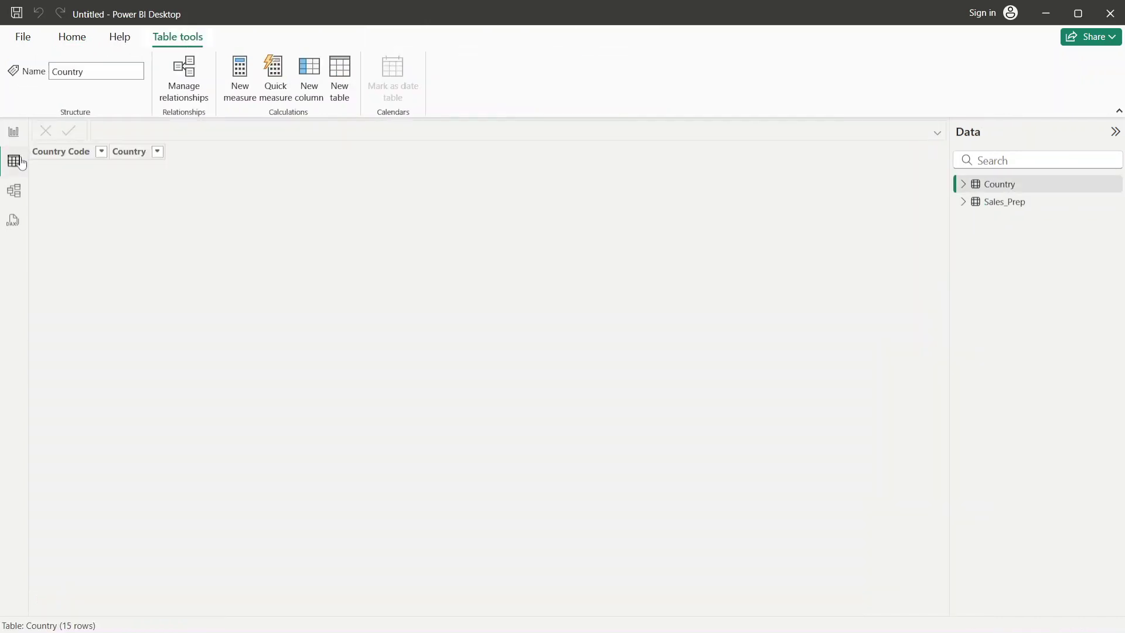
{"action": "left_click", "coordinate": [14, 132]}
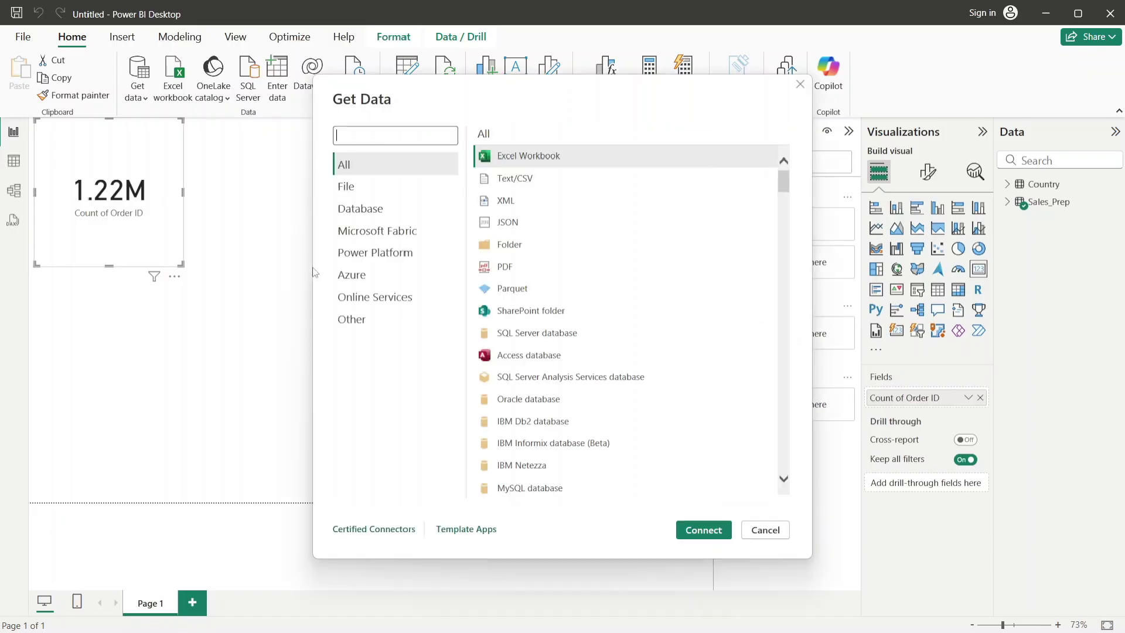
Connect to products.txt in the Downloads folder as a Text/CSV data source
{"action": "left_click", "coordinate": [519, 179]}
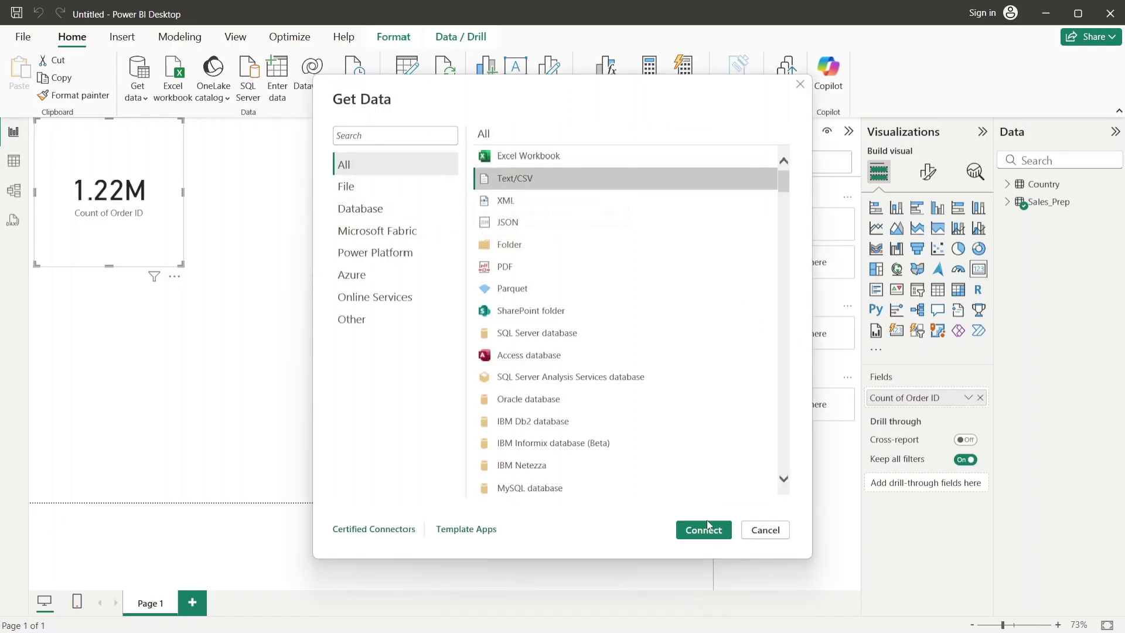
{"action": "left_click", "coordinate": [706, 530]}
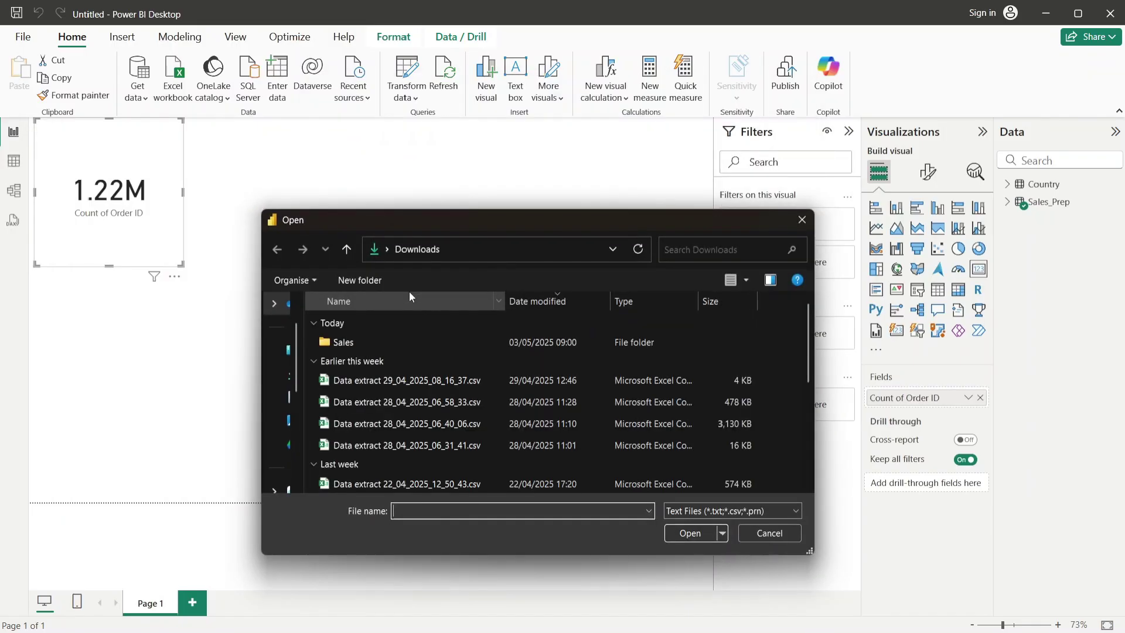
{"action": "scroll", "coordinate": [387, 346], "scroll_direction": "down", "scroll_amount": 3}
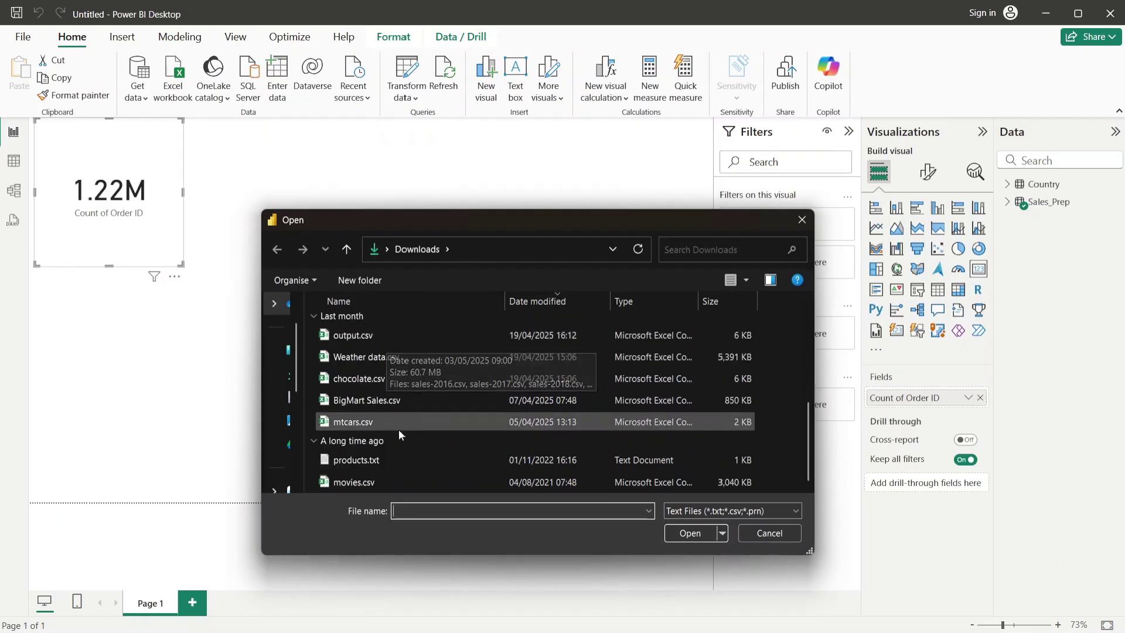
{"action": "left_click", "coordinate": [398, 454]}
{"action": "left_click", "coordinate": [678, 533]}
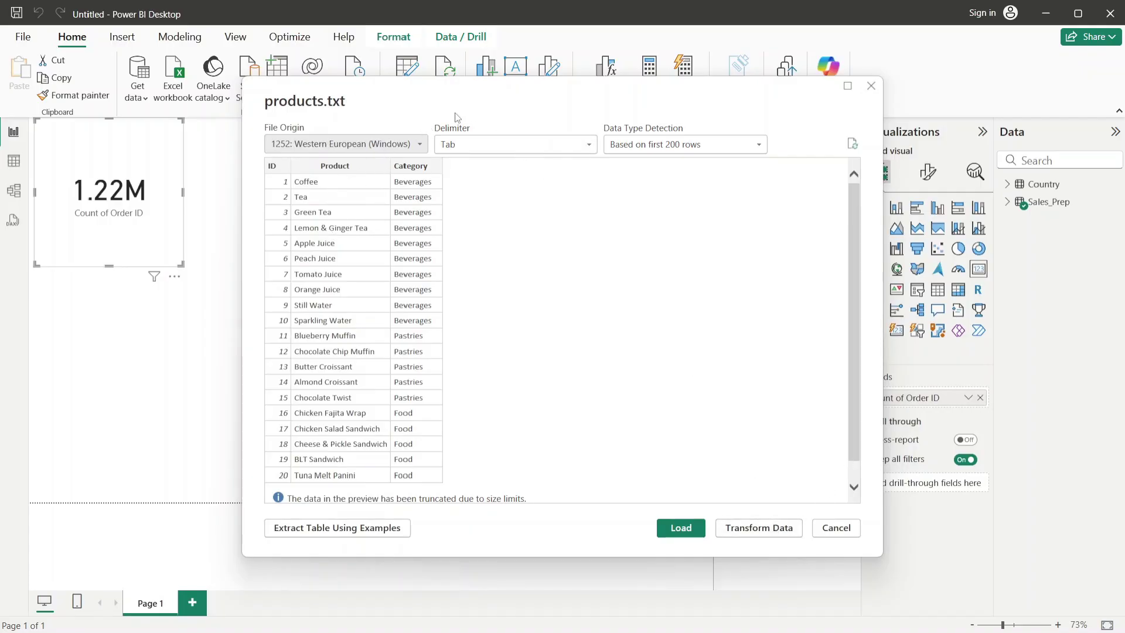
Review the delimiter options for products.txt, keep Tab, and open the data for transformation in the query editor
{"action": "left_click", "coordinate": [480, 139]}
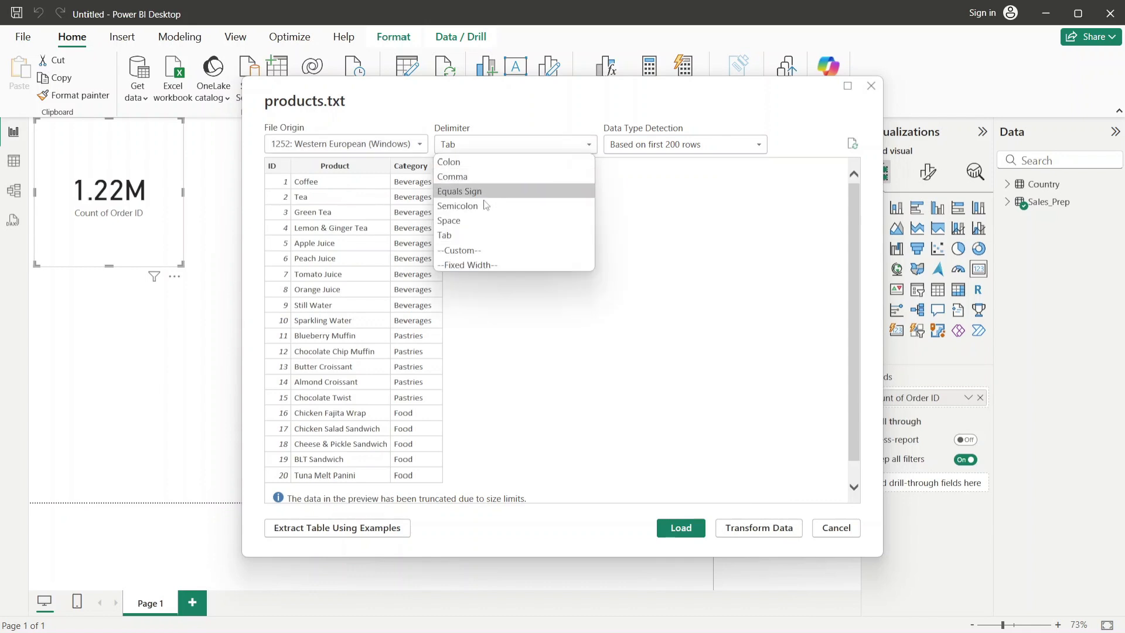
{"action": "left_click", "coordinate": [666, 223]}
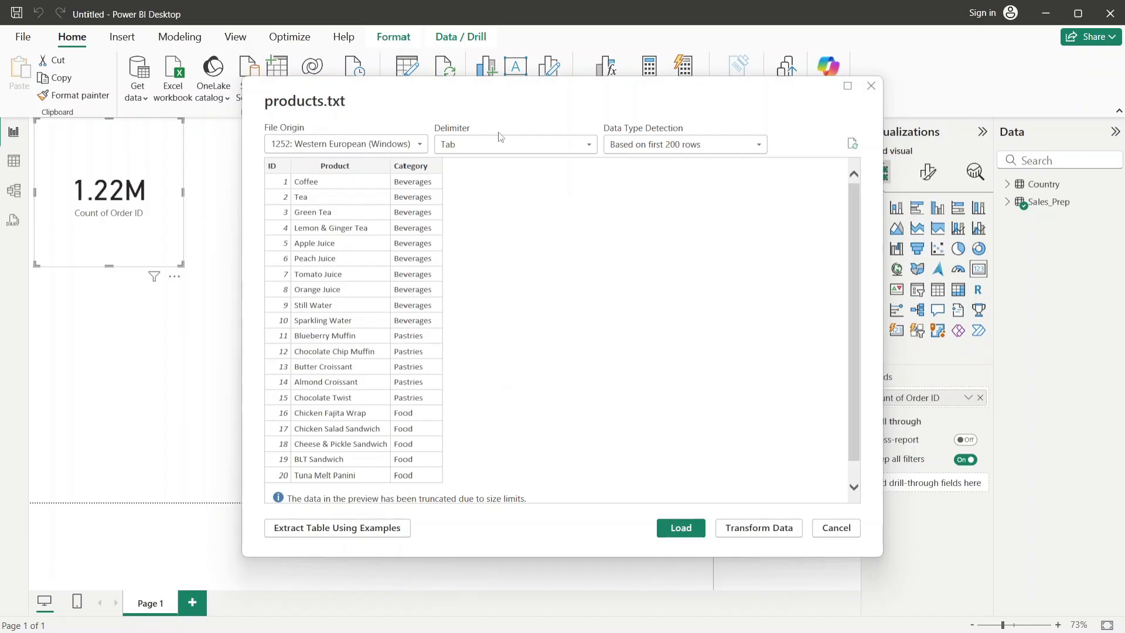
{"action": "left_click", "coordinate": [764, 531]}
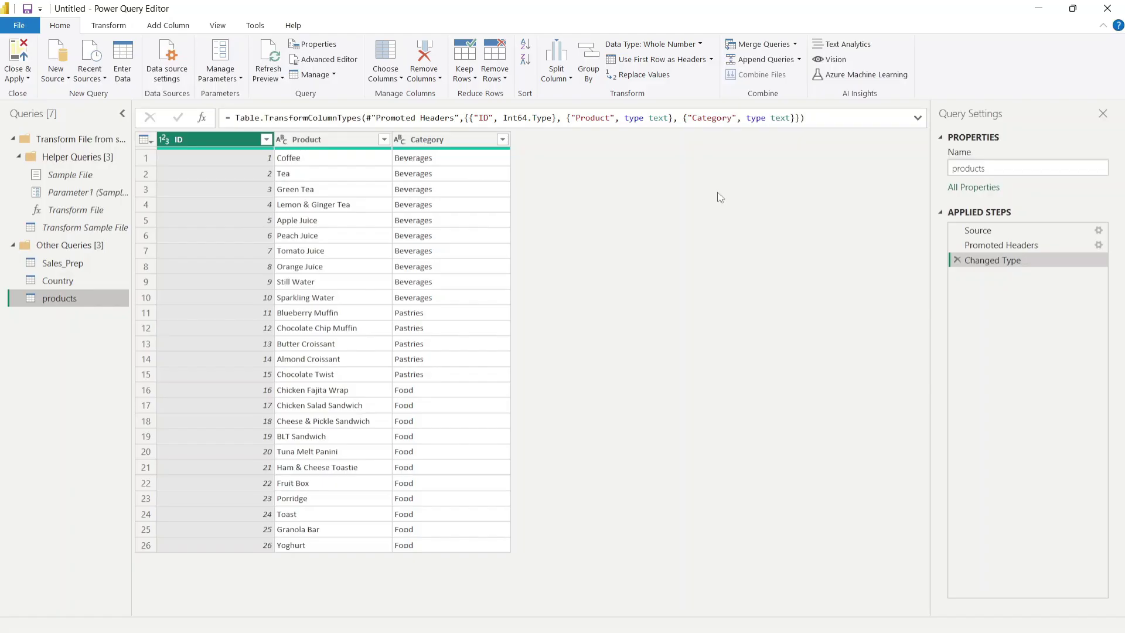
Review and confirm the products query's Source step settings with the Tab delimiter, then close the query editor and apply the changes
{"action": "left_click", "coordinate": [1009, 229]}
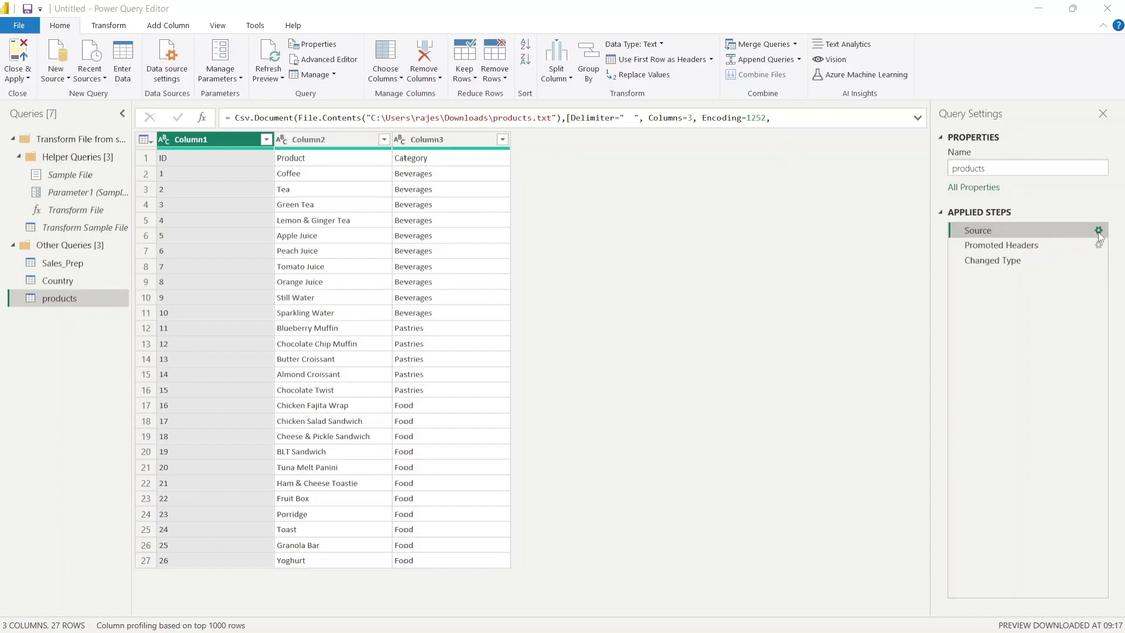
{"action": "left_click", "coordinate": [1099, 232]}
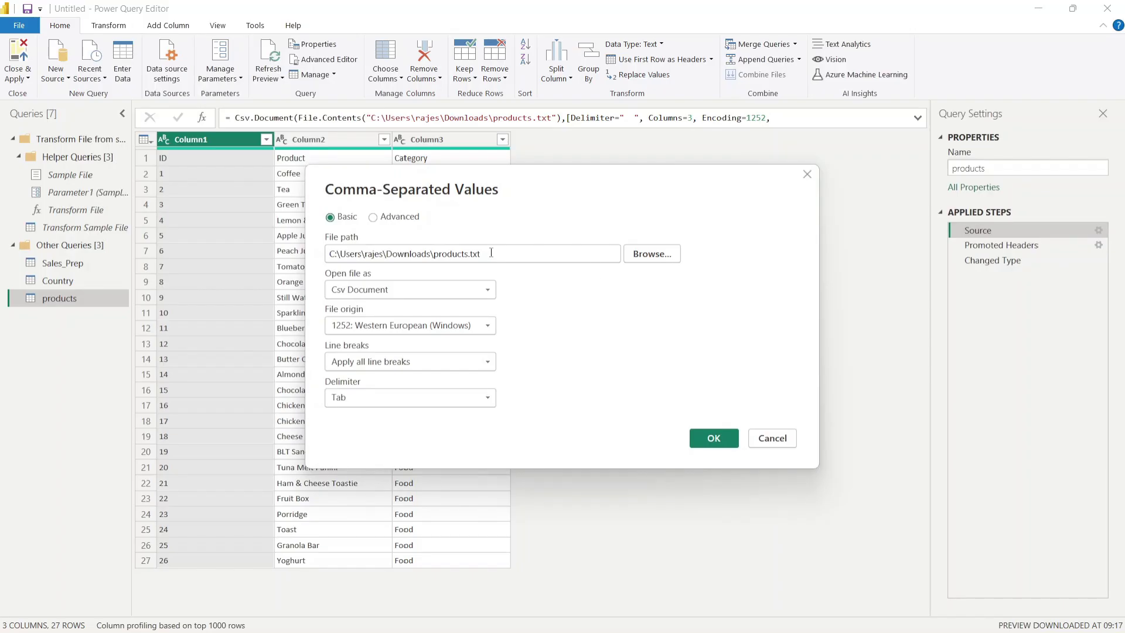
{"action": "left_click", "coordinate": [703, 437]}
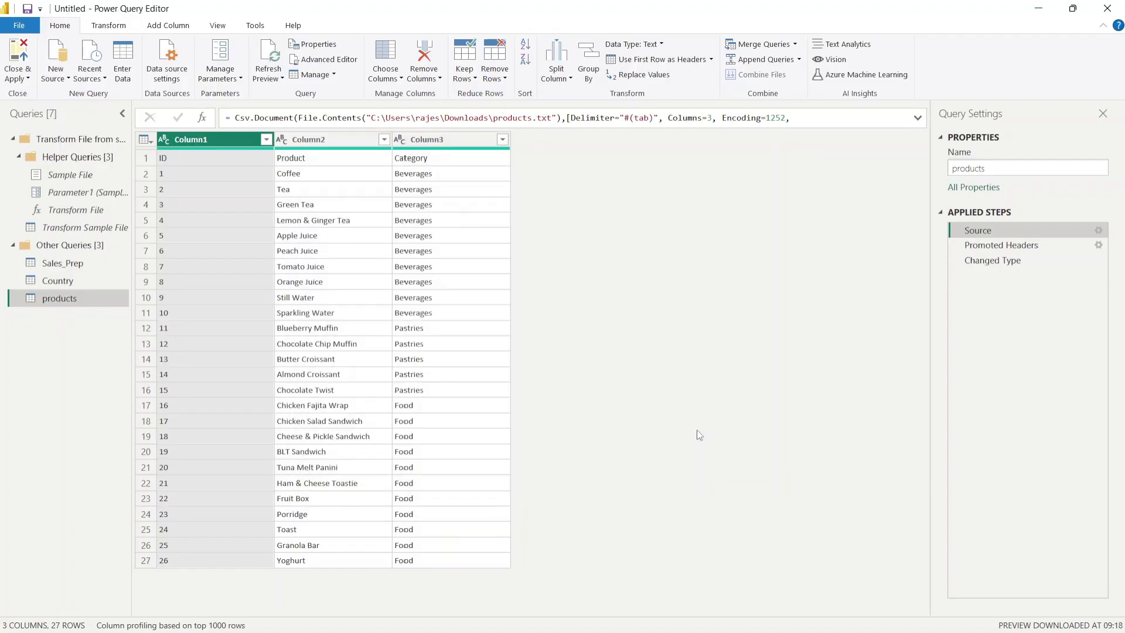
{"action": "left_click", "coordinate": [32, 68]}
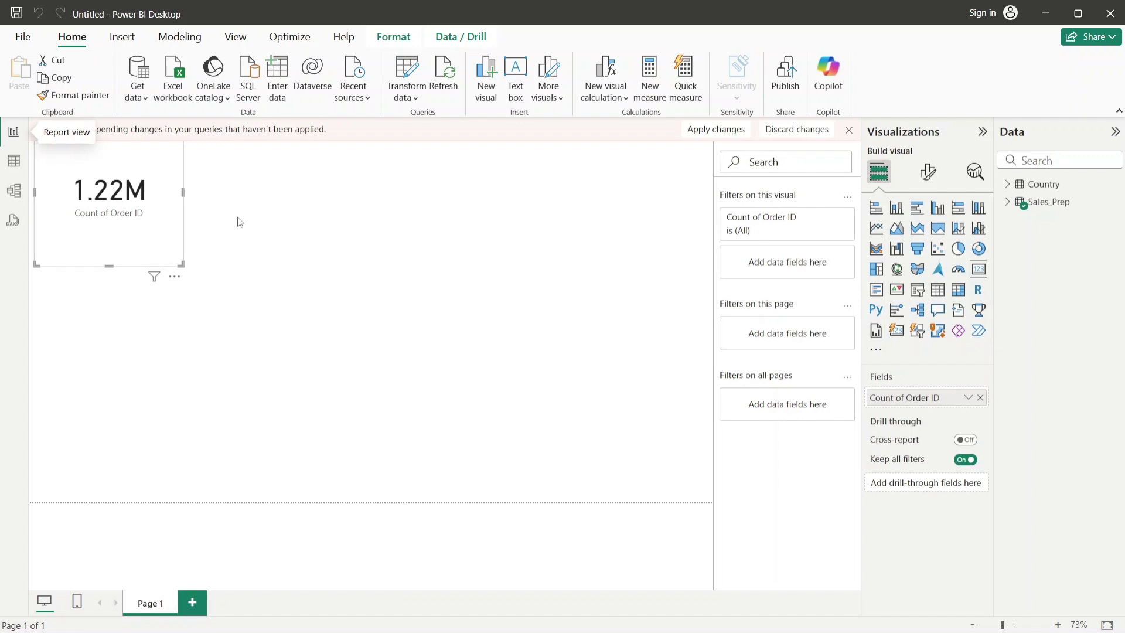